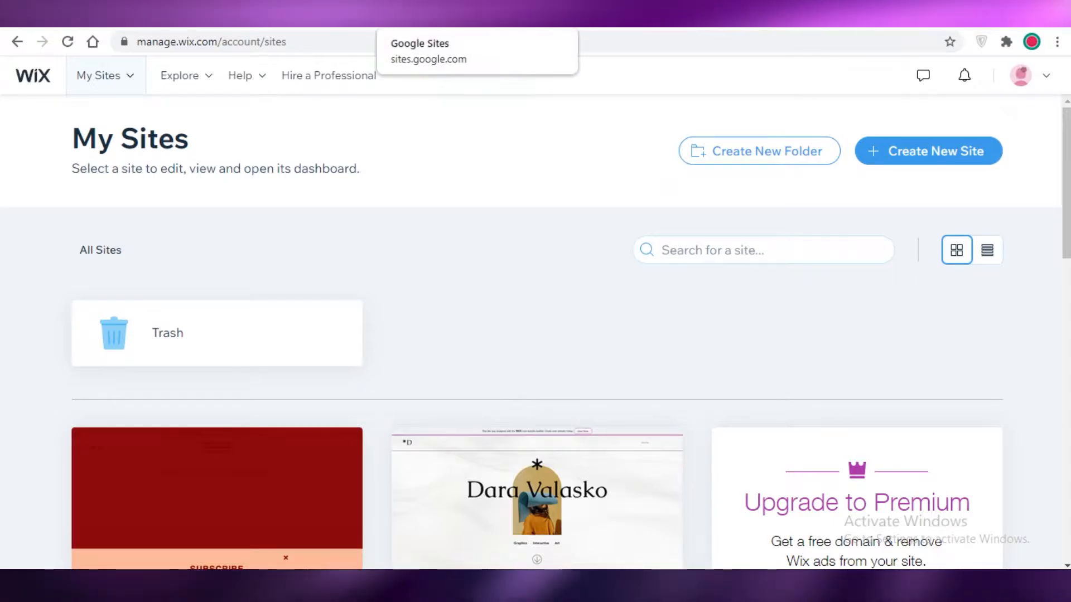
- Switch between Google Sites and the Wix site dashboard and look through the existing sites on each
click(463, 16)
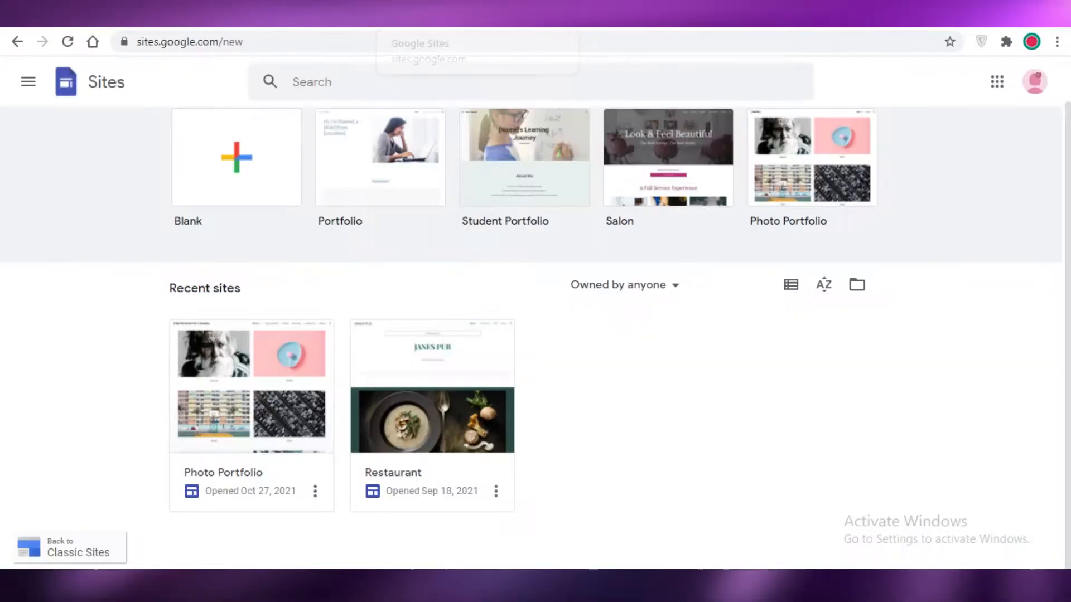
click(608, 16)
scroll(474, 215, down, 6)
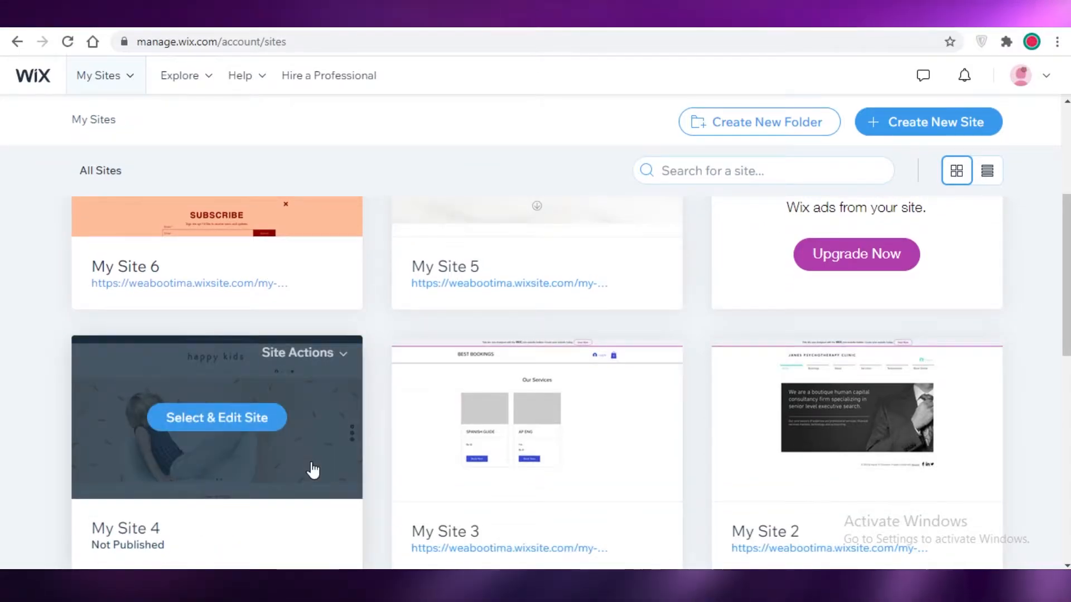
scroll(387, 296, up, 5)
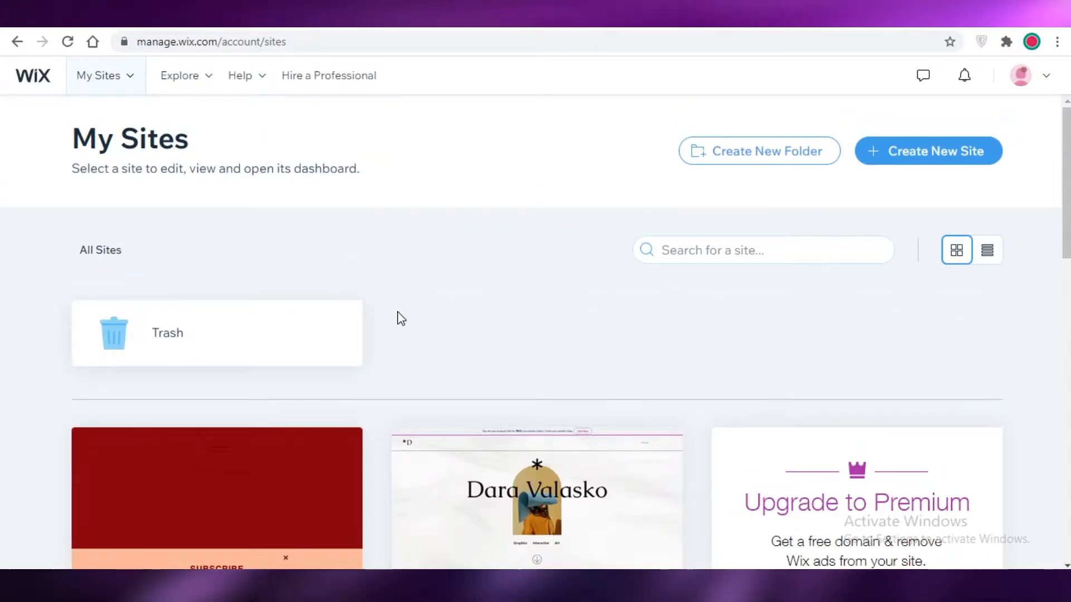
scroll(440, 285, down, 5)
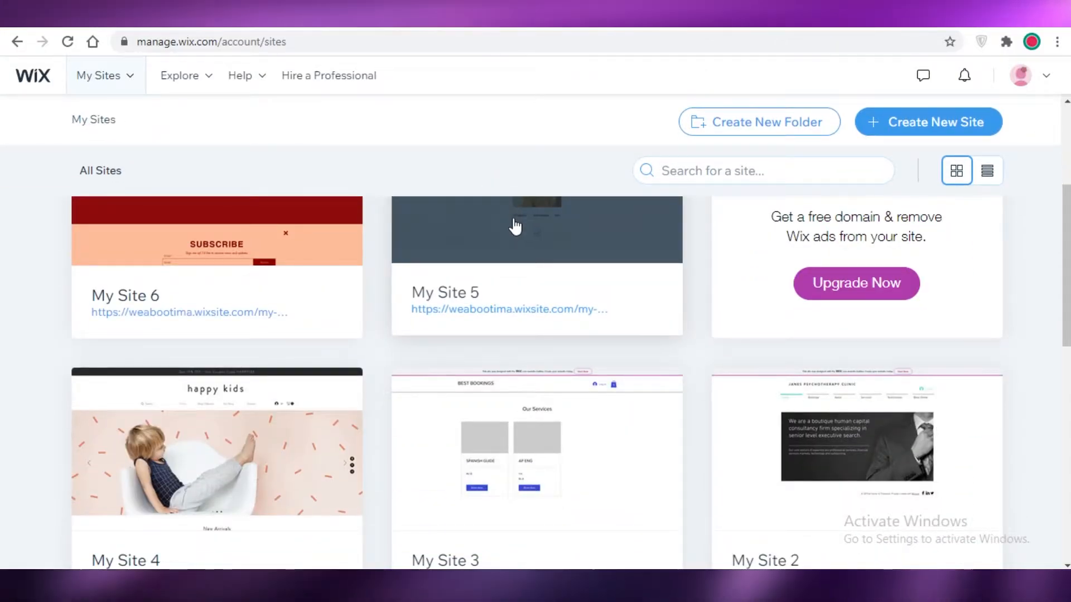
scroll(318, 328, down, 6)
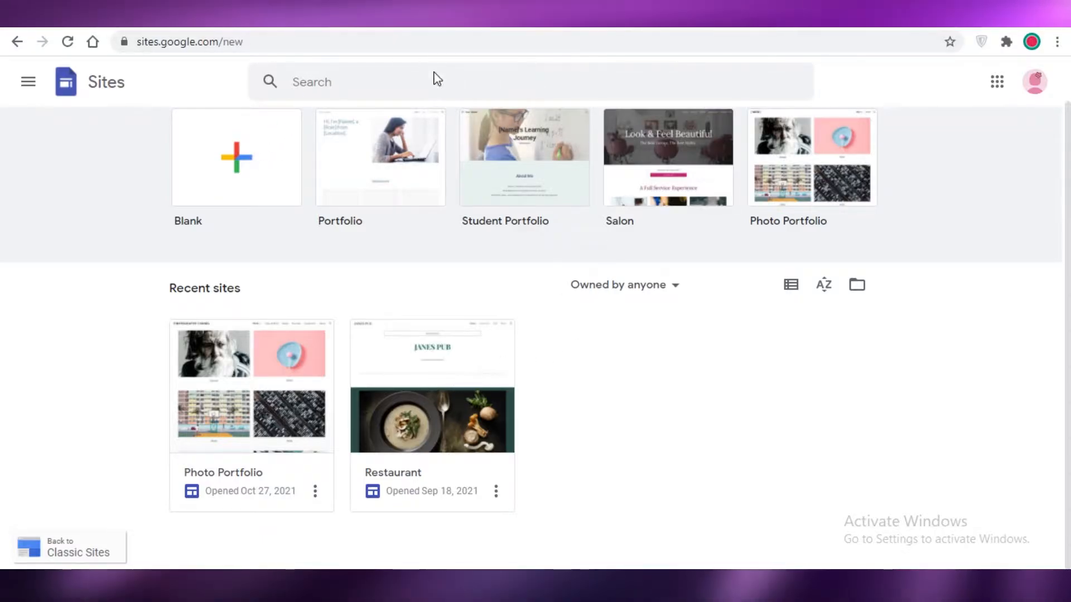
click(610, 17)
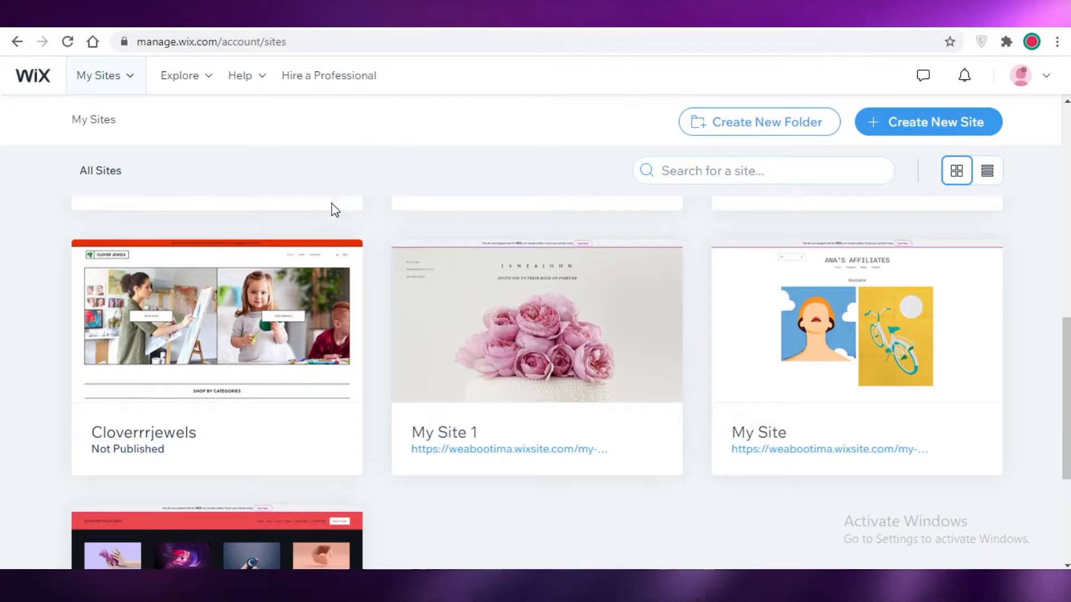
scroll(485, 329, down, 3)
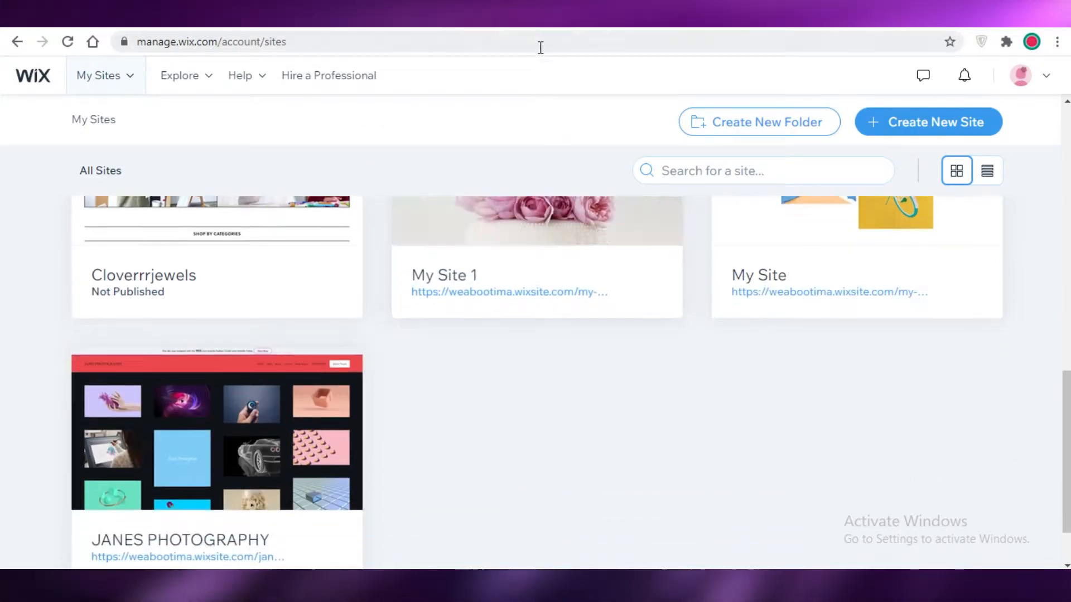
scroll(617, 385, up, 10)
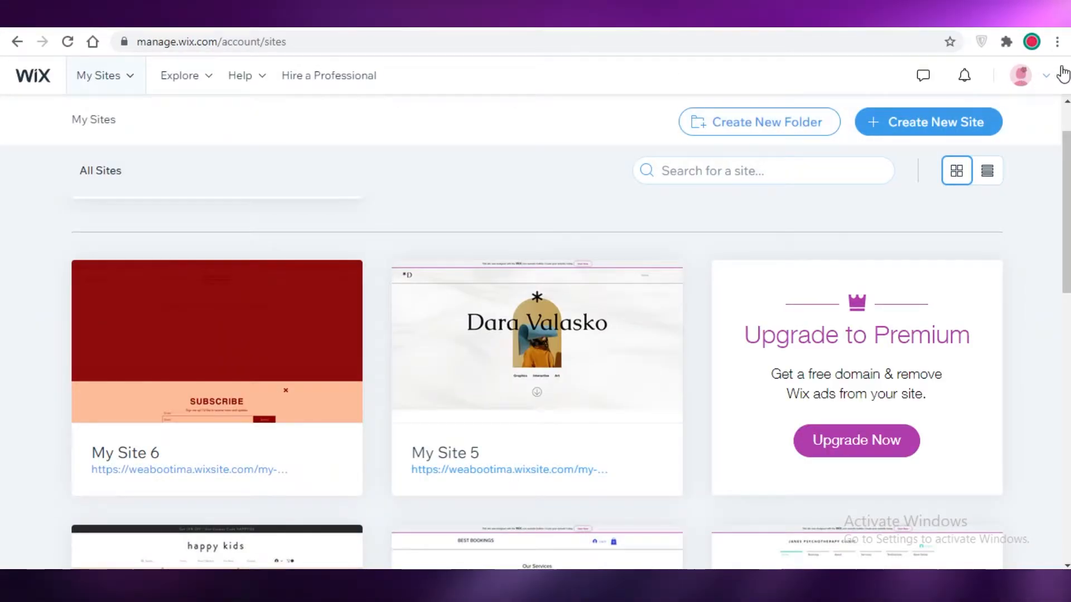
mouse_move(1060, 74)
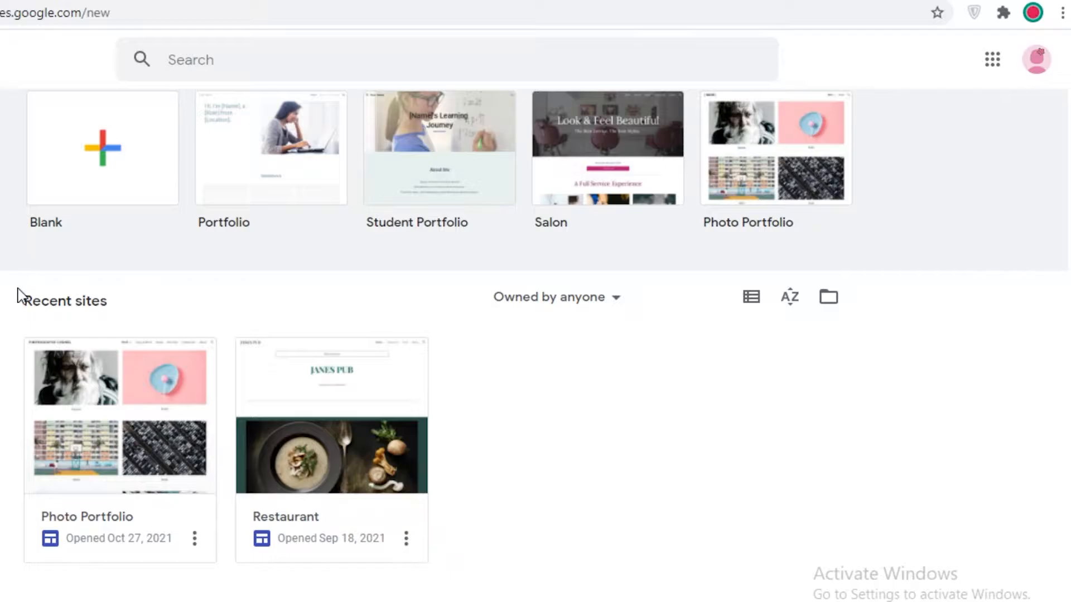
scroll(21, 296, up, 1)
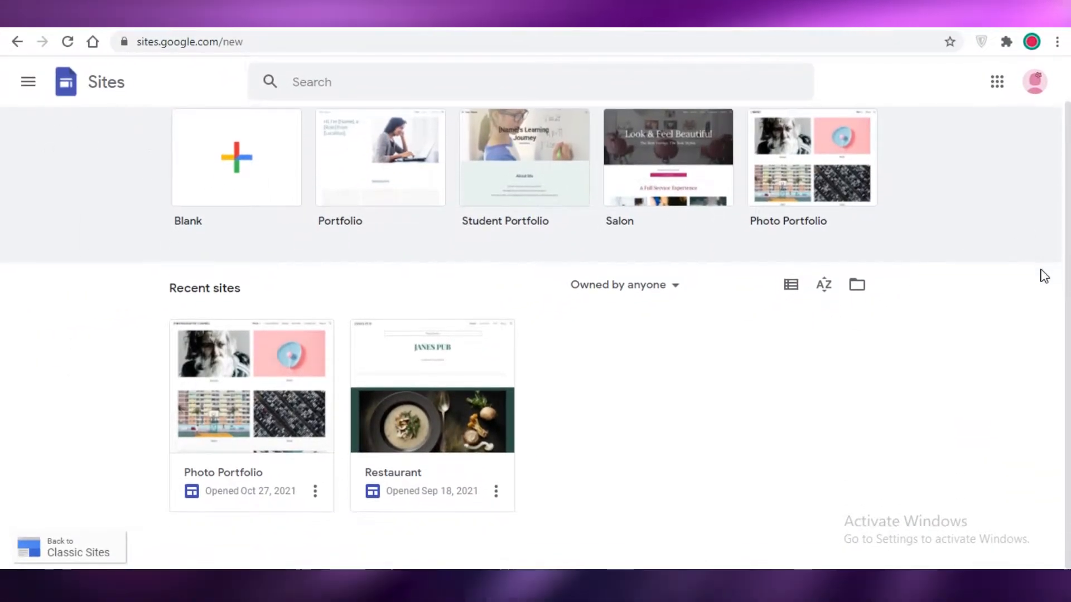
scroll(862, 370, down, 1)
scroll(862, 370, up, 1)
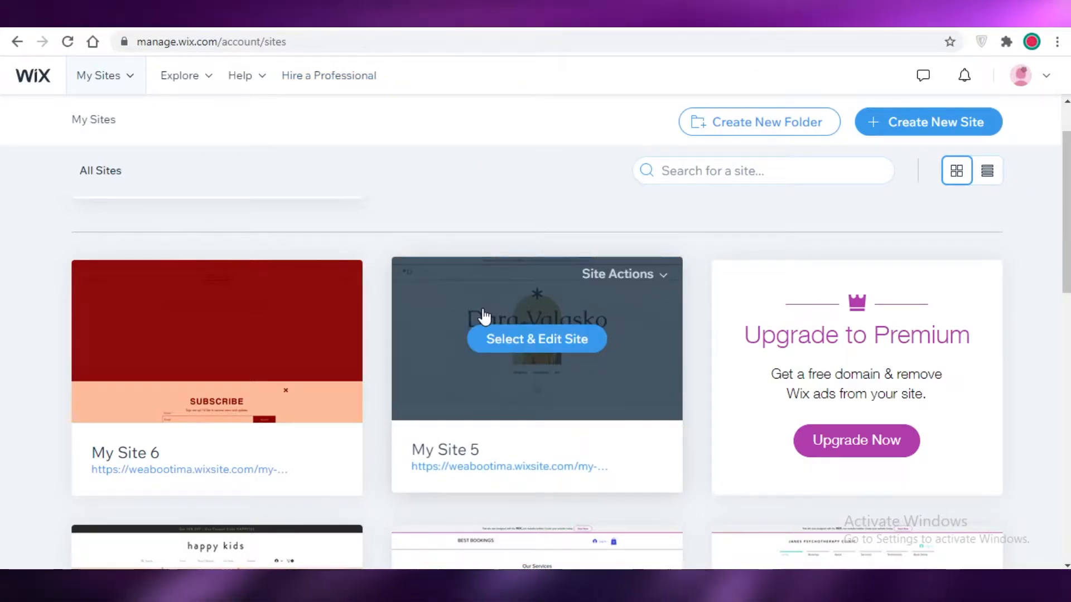
- Review the whole list of existing sites on the Wix My Sites page
scroll(710, 289, down, 3)
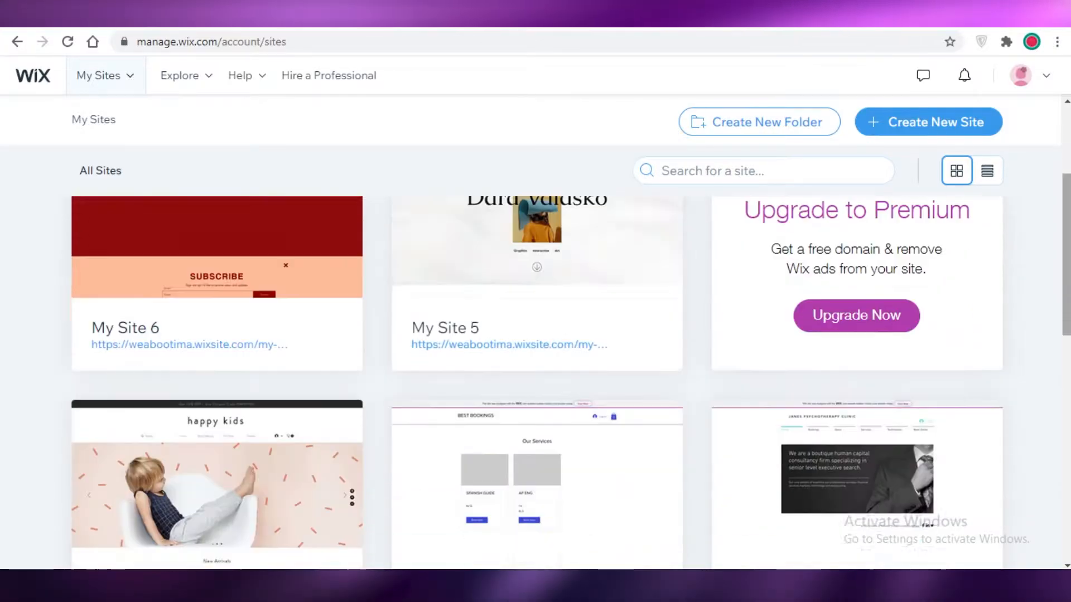
scroll(710, 289, up, 1)
scroll(820, 307, up, 2)
scroll(889, 370, down, 12)
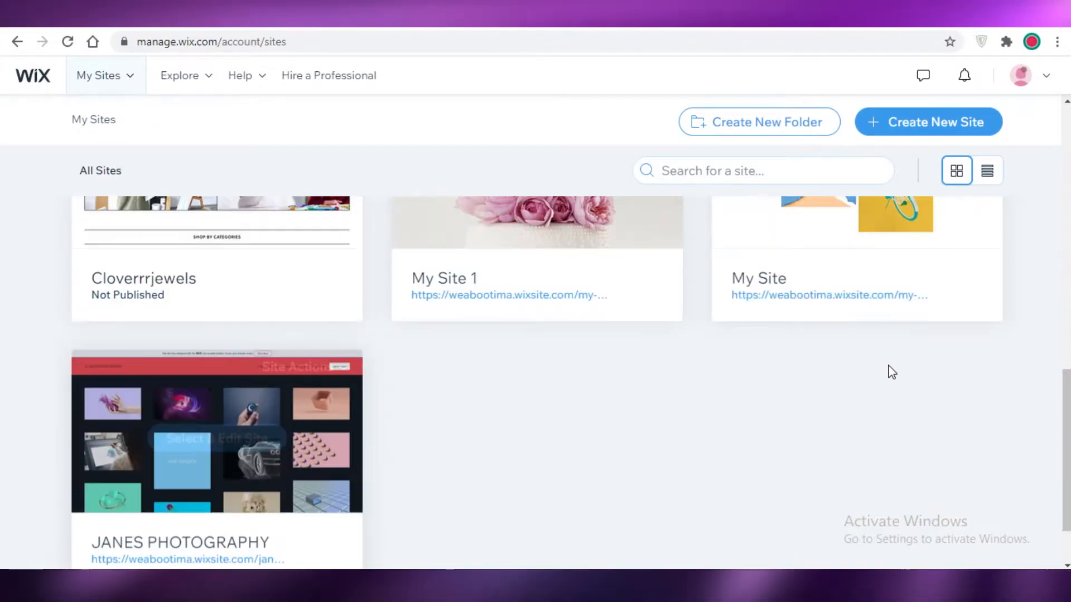
scroll(547, 472, up, 8)
scroll(899, 299, up, 9)
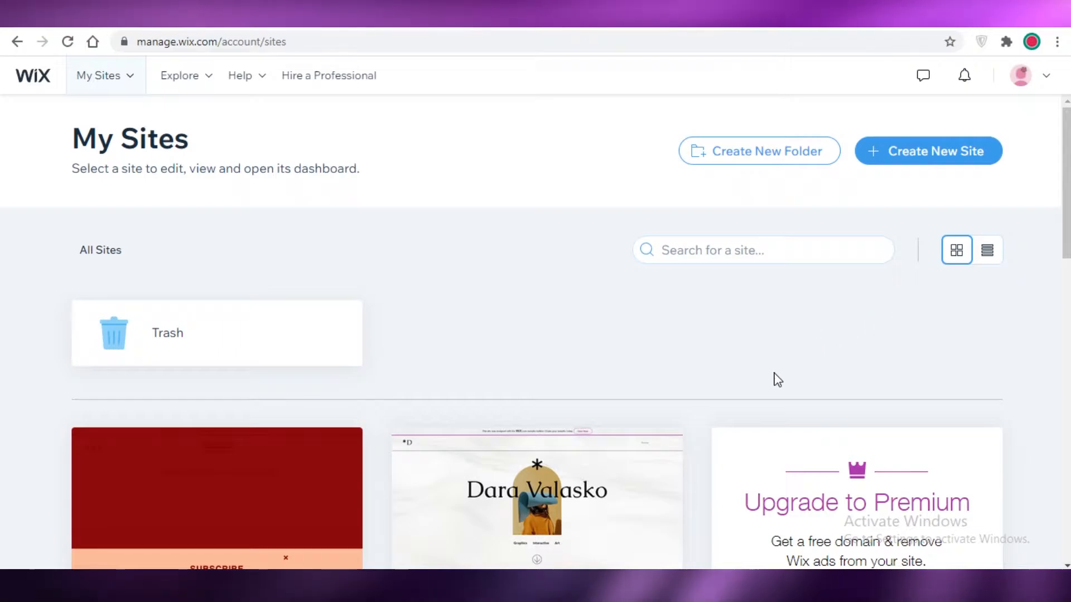
- Start creating a new Wix site and choose Blog as the kind of website
click(955, 152)
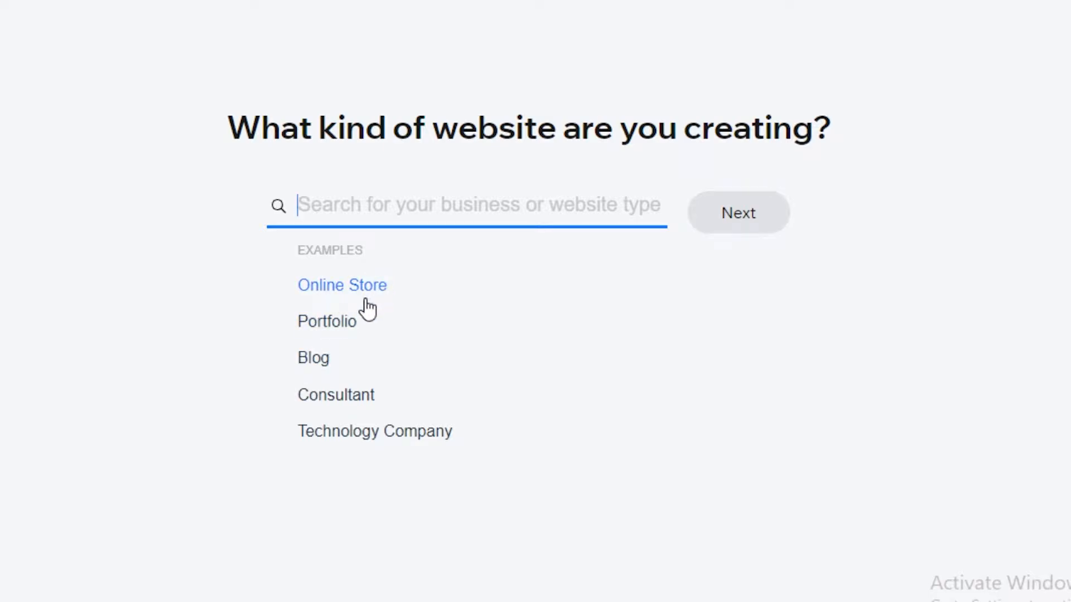
click(313, 358)
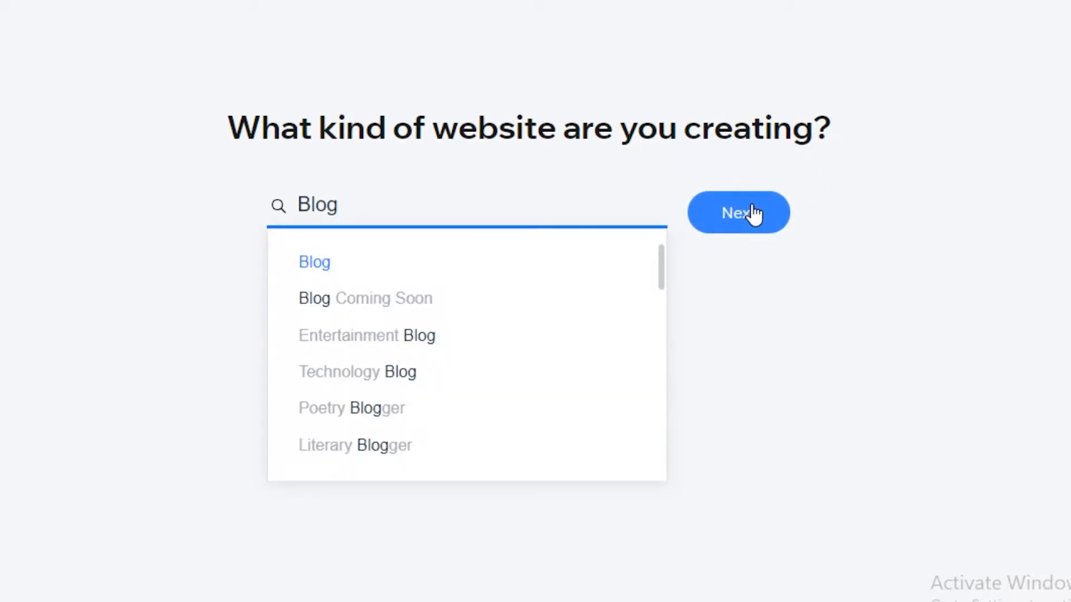
click(723, 229)
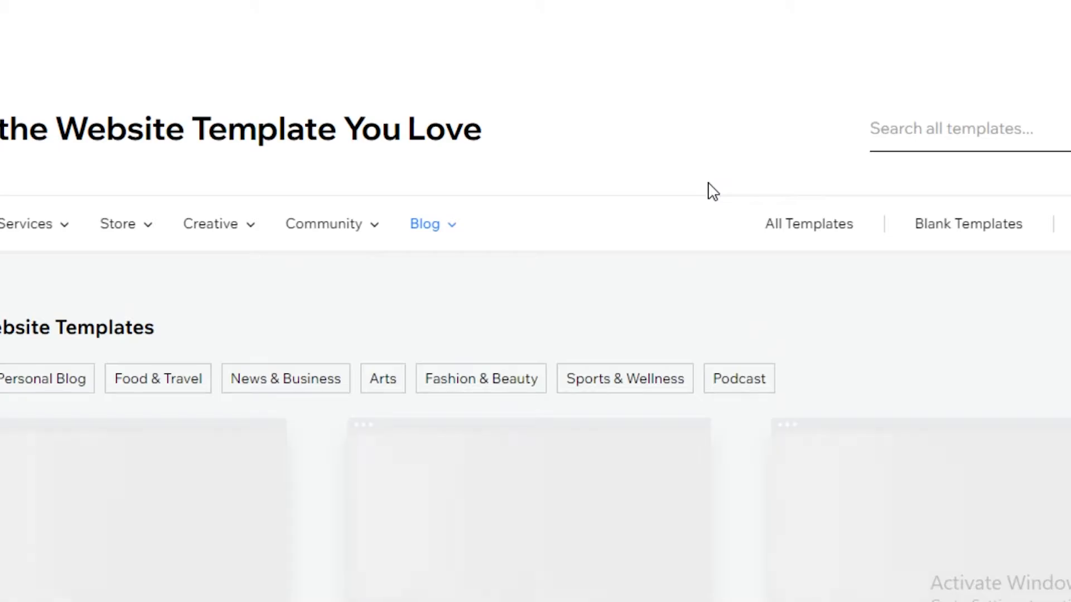
- Browse the first page of blog website templates to compare the available designs
scroll(552, 318, down, 3)
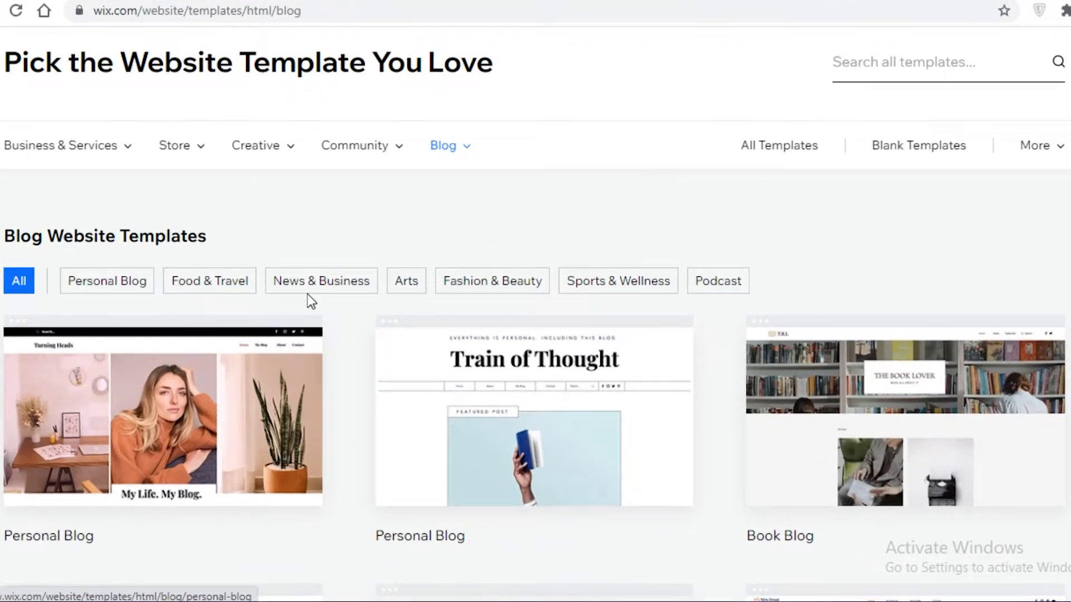
scroll(536, 332, down, 8)
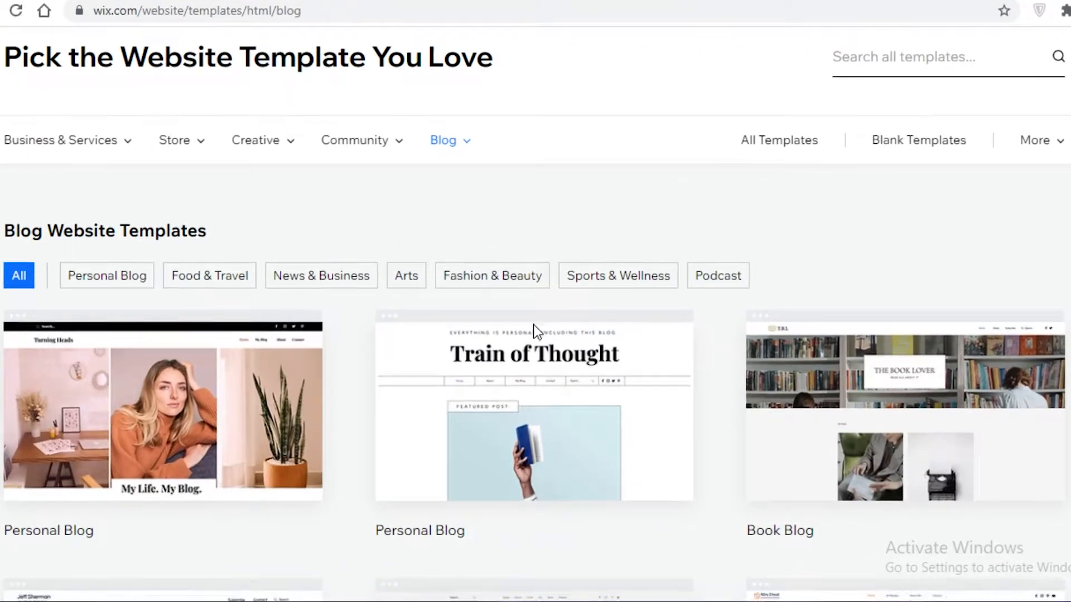
scroll(920, 262, down, 6)
scroll(475, 469, up, 1)
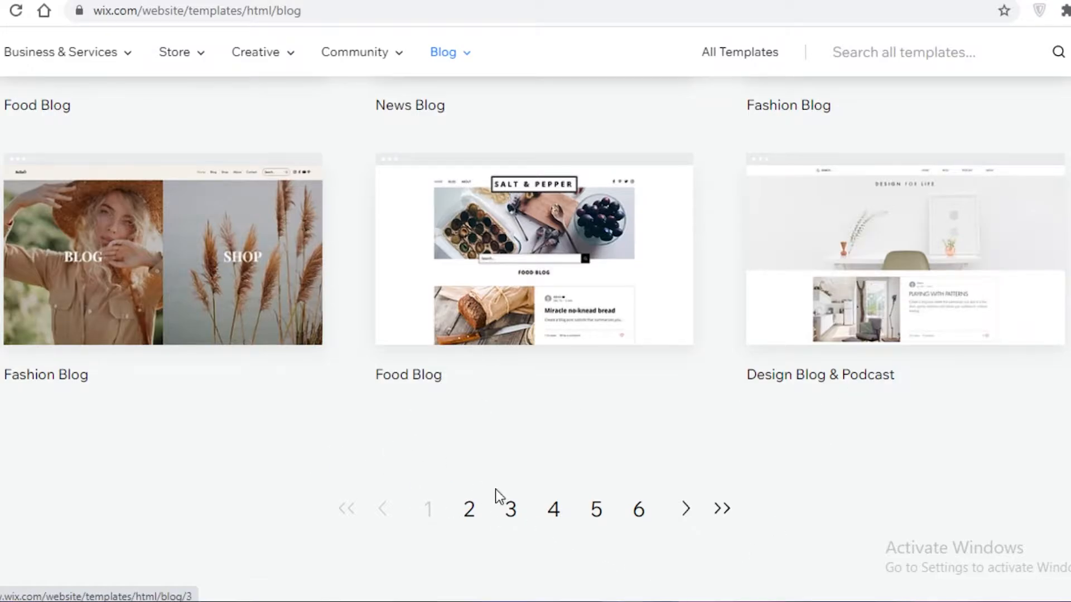
scroll(769, 465, up, 15)
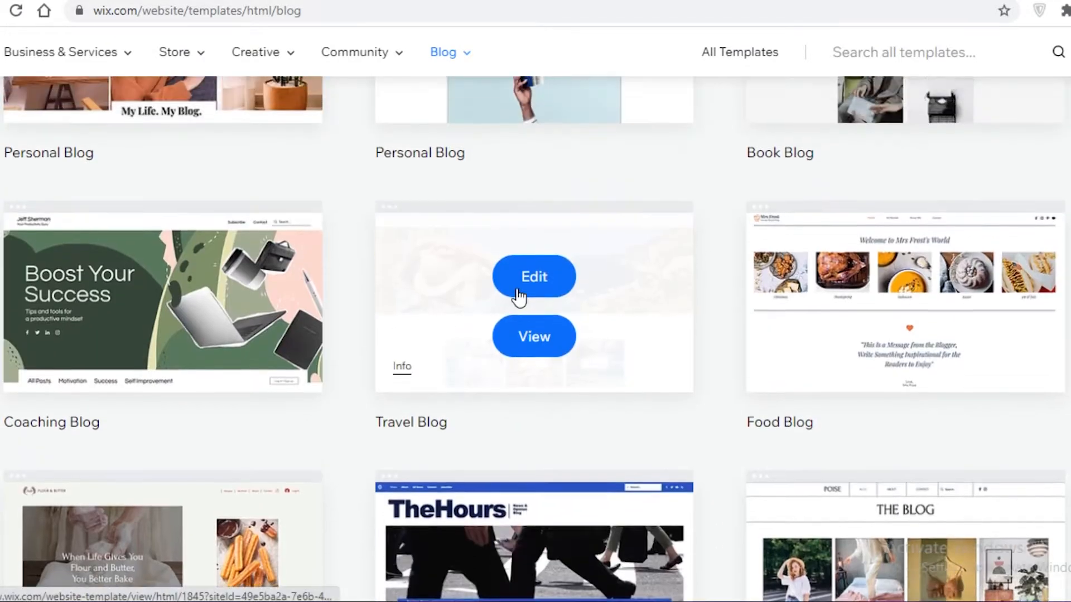
scroll(198, 349, down, 6)
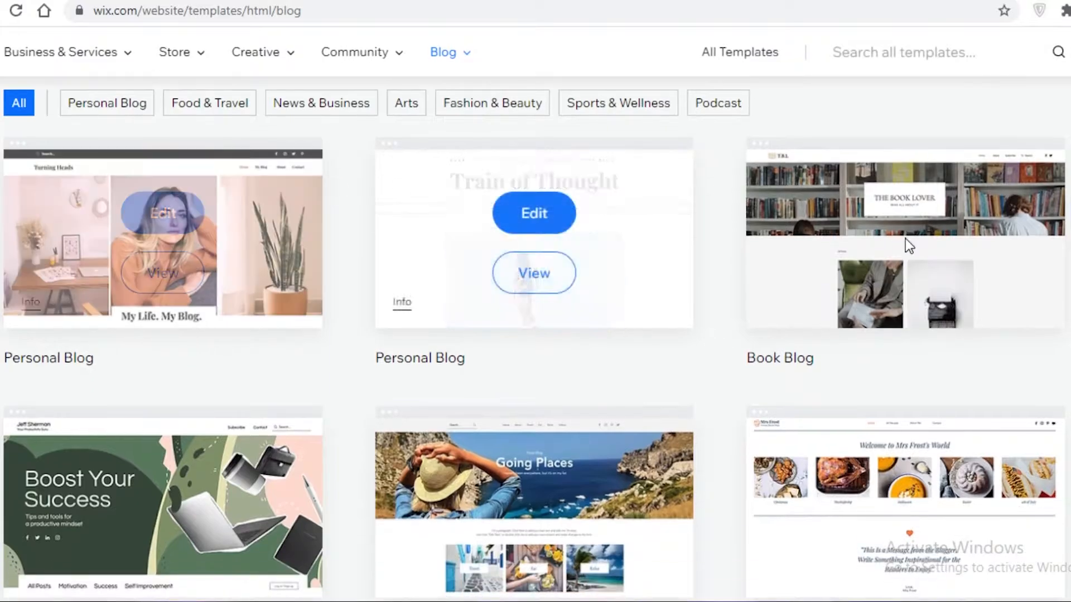
scroll(385, 369, down, 14)
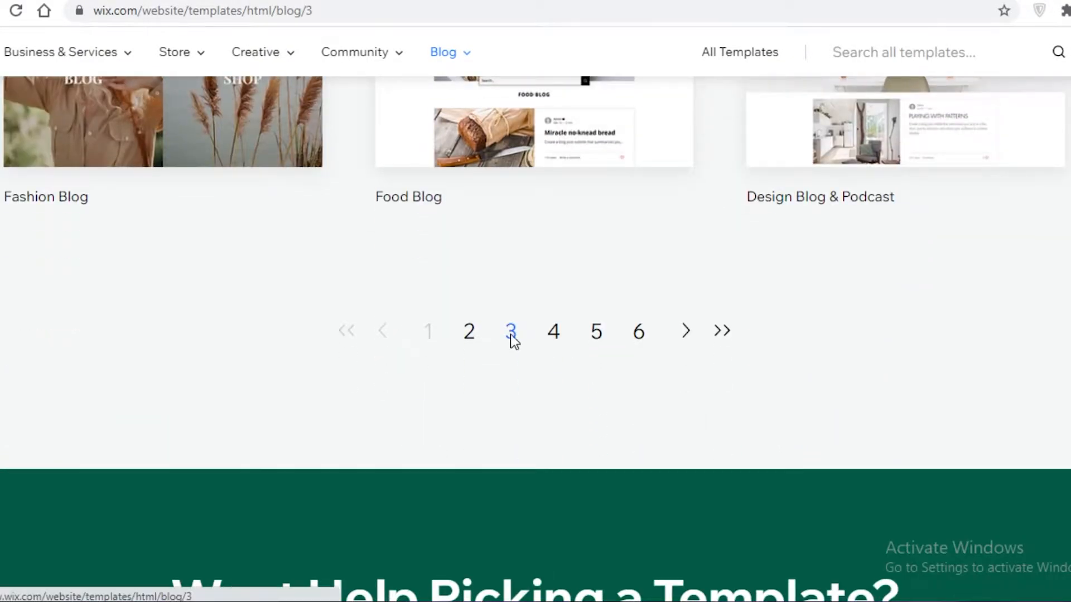
- Look through the blog templates on results pages 3 and 4
click(511, 333)
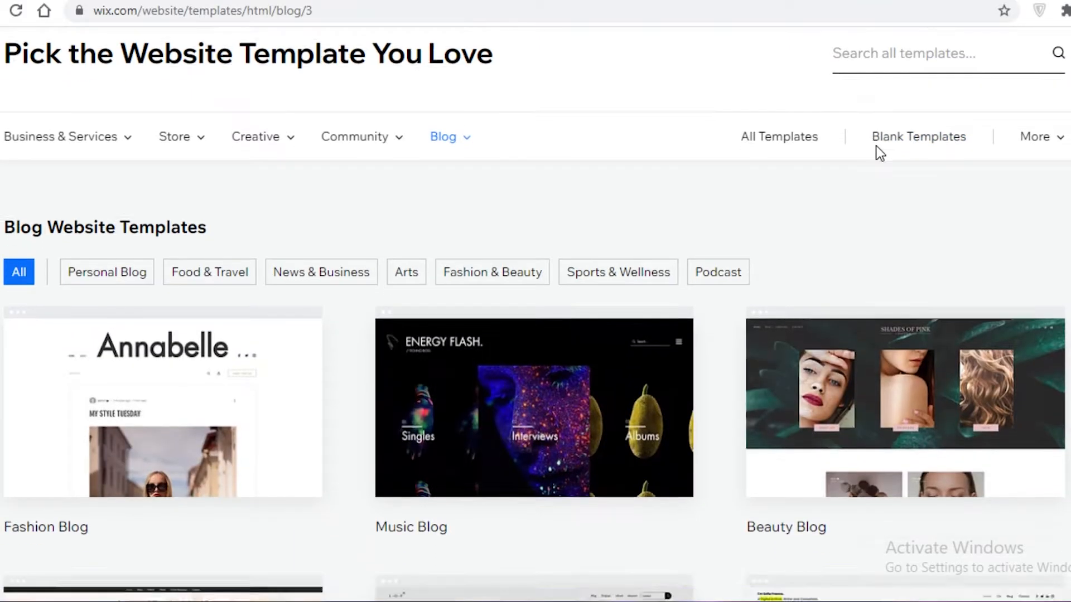
scroll(621, 211, down, 6)
scroll(251, 351, up, 5)
scroll(735, 284, down, 8)
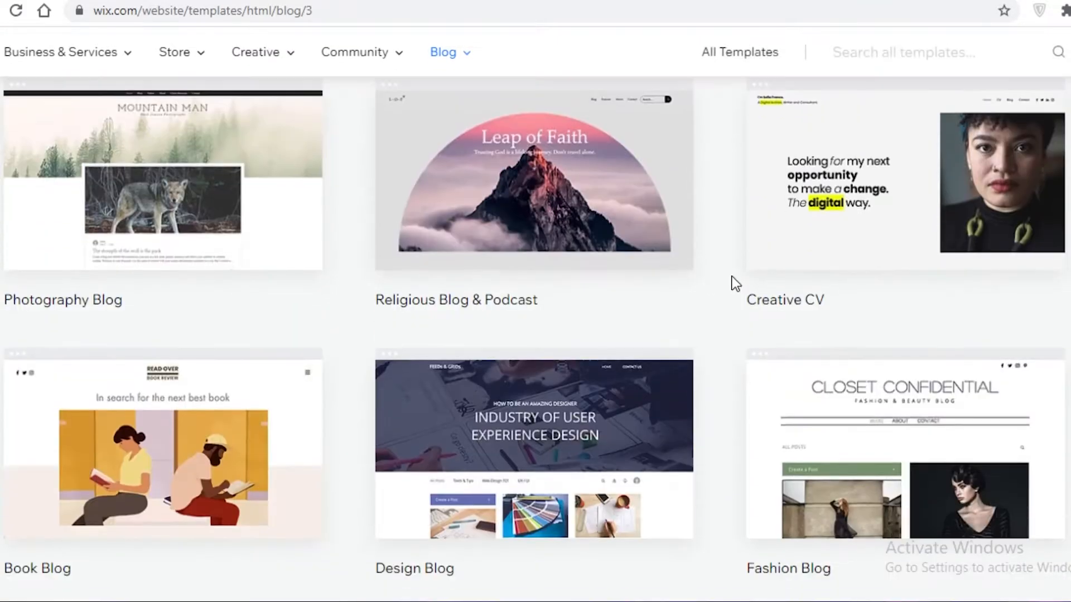
scroll(943, 256, up, 6)
scroll(750, 289, down, 11)
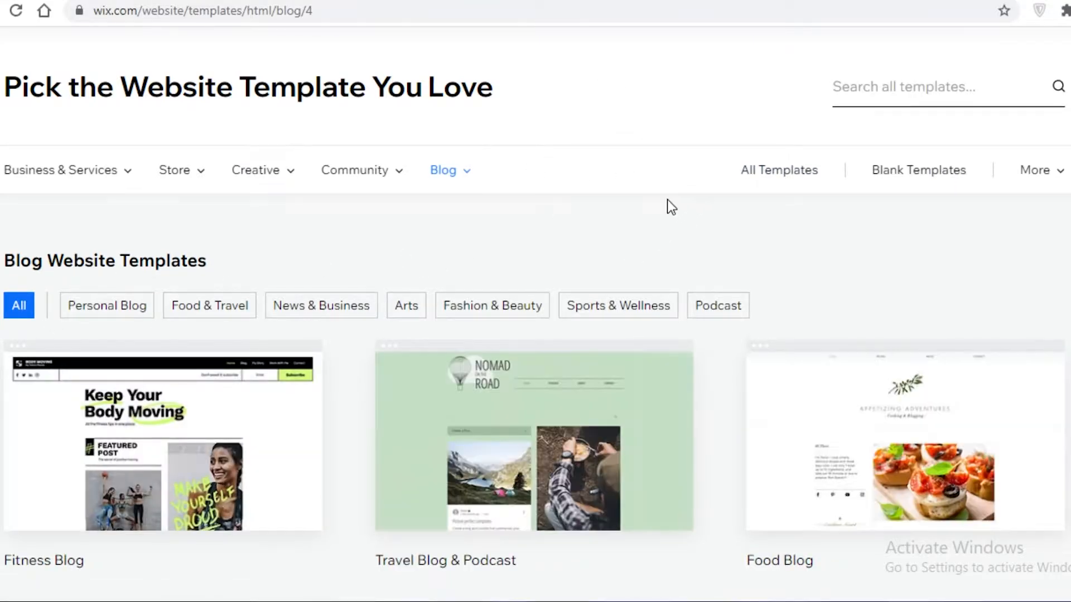
scroll(671, 207, down, 20)
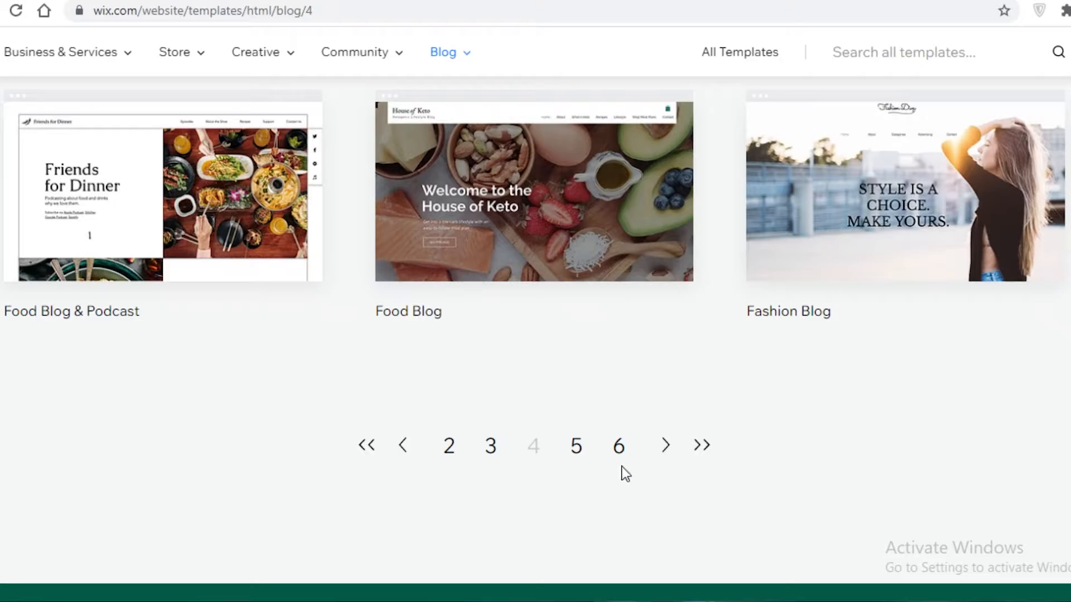
- Go to page 5 of the blog templates and open the DIY Blog template for editing
click(576, 447)
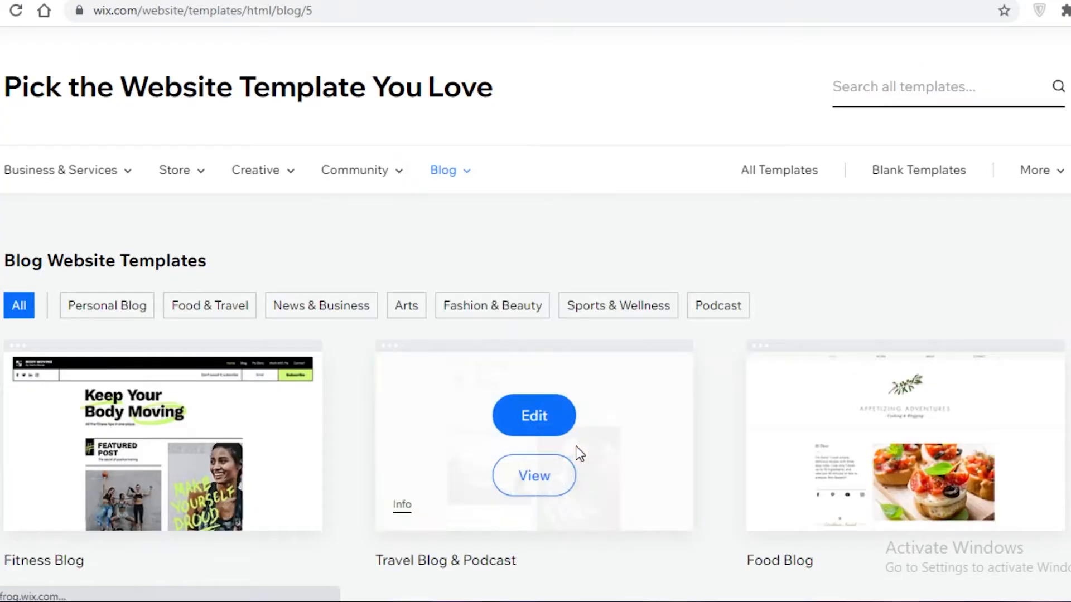
scroll(978, 237, down, 3)
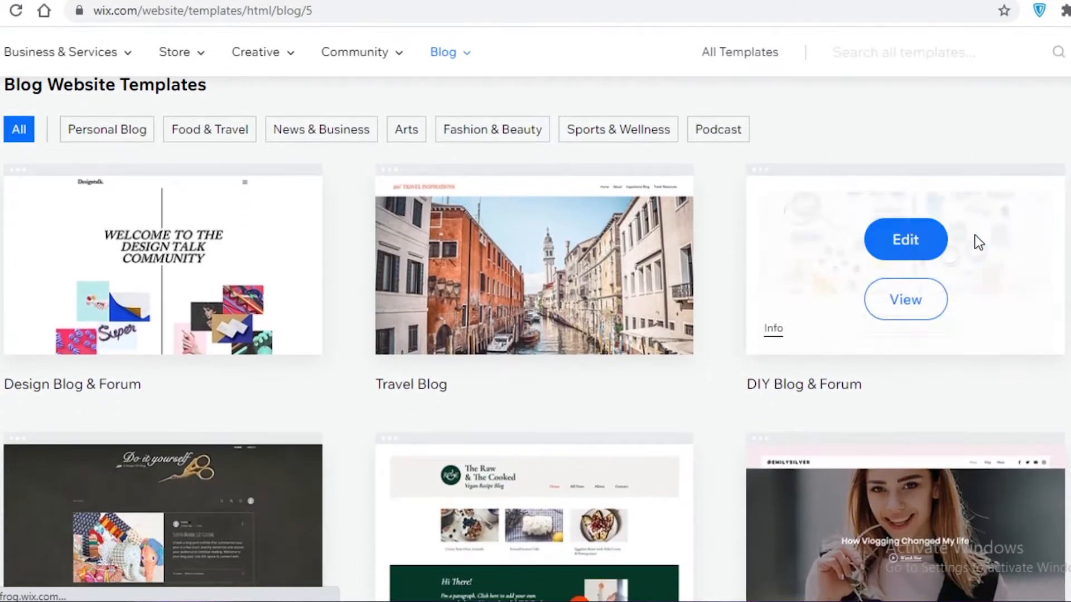
scroll(981, 257, down, 4)
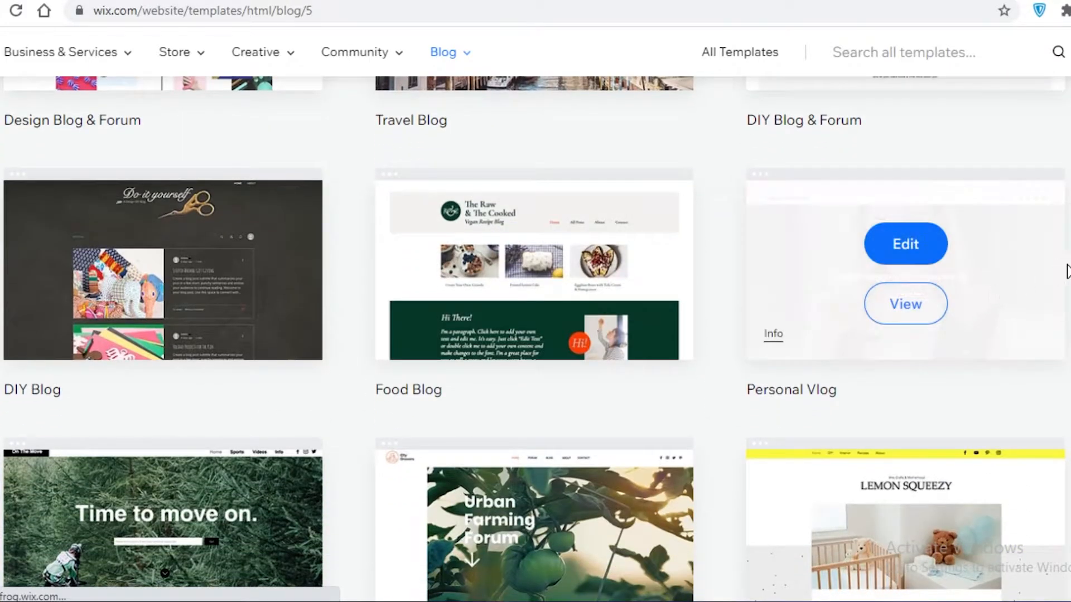
scroll(1064, 245, up, 1)
scroll(1063, 244, down, 6)
scroll(499, 430, up, 10)
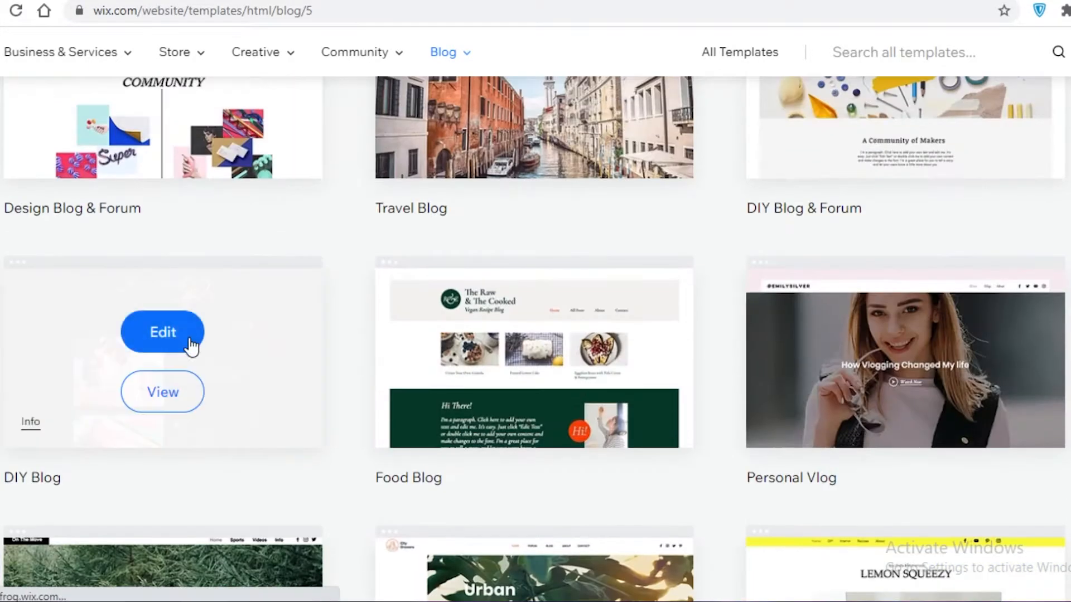
click(175, 330)
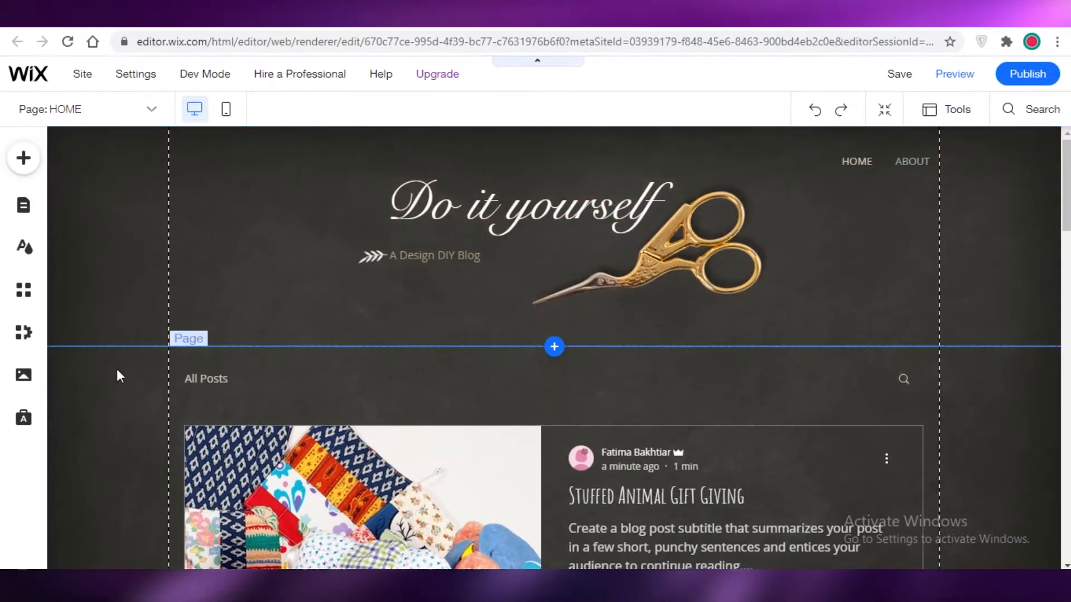
- Look over the home page layout of the DIY blog template in the editor
scroll(774, 333, down, 9)
scroll(547, 493, up, 7)
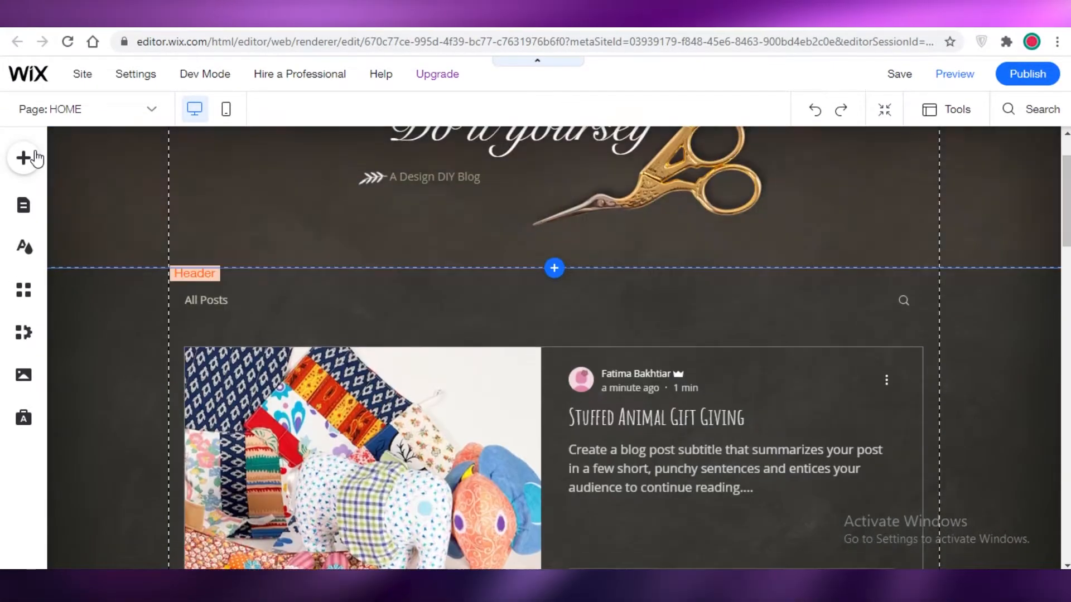
scroll(48, 129, up, 1)
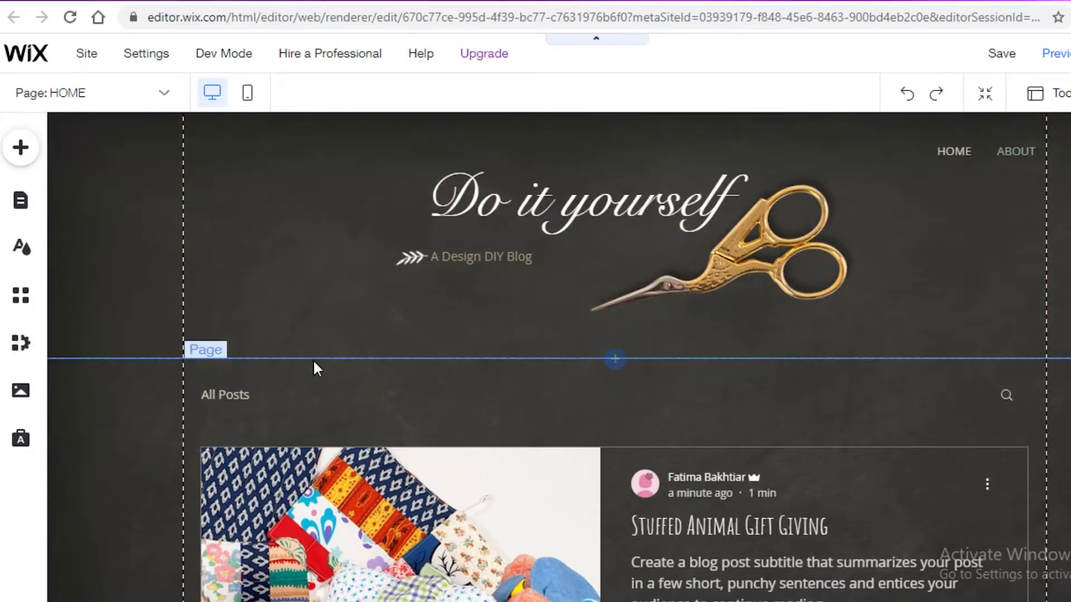
scroll(313, 366, down, 6)
scroll(304, 426, up, 6)
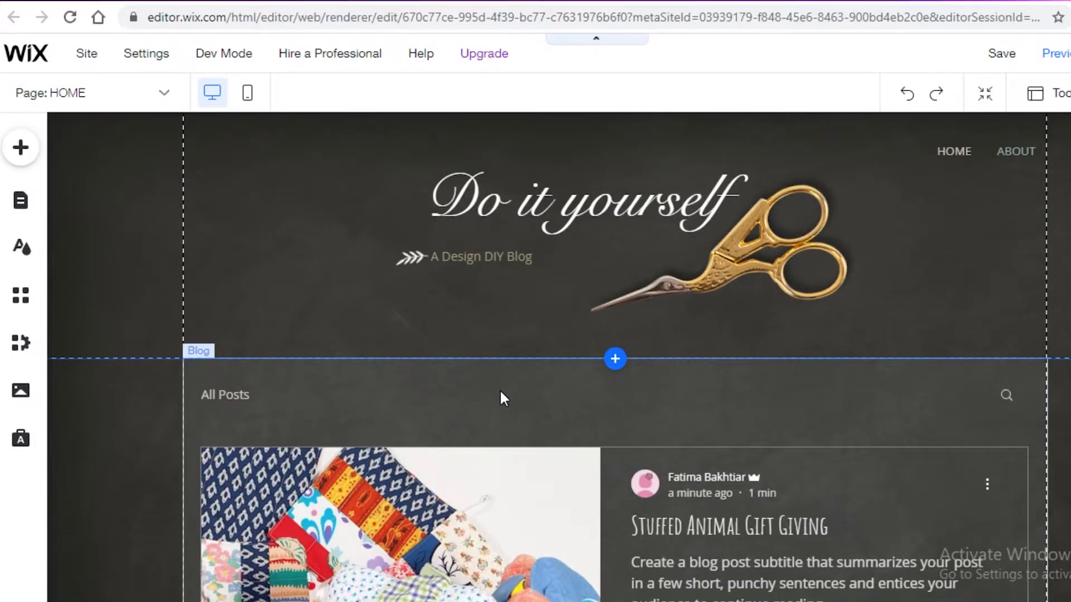
- Replace the "Do it yourself" header title with "KAYLEES KRAFTS"
scroll(931, 326, down, 8)
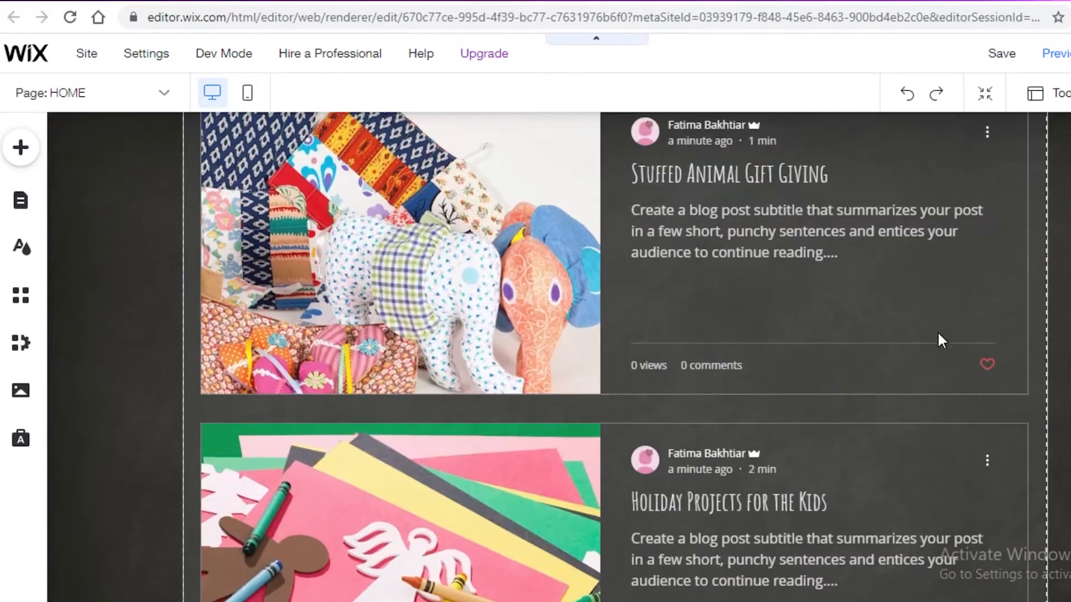
scroll(581, 437, up, 8)
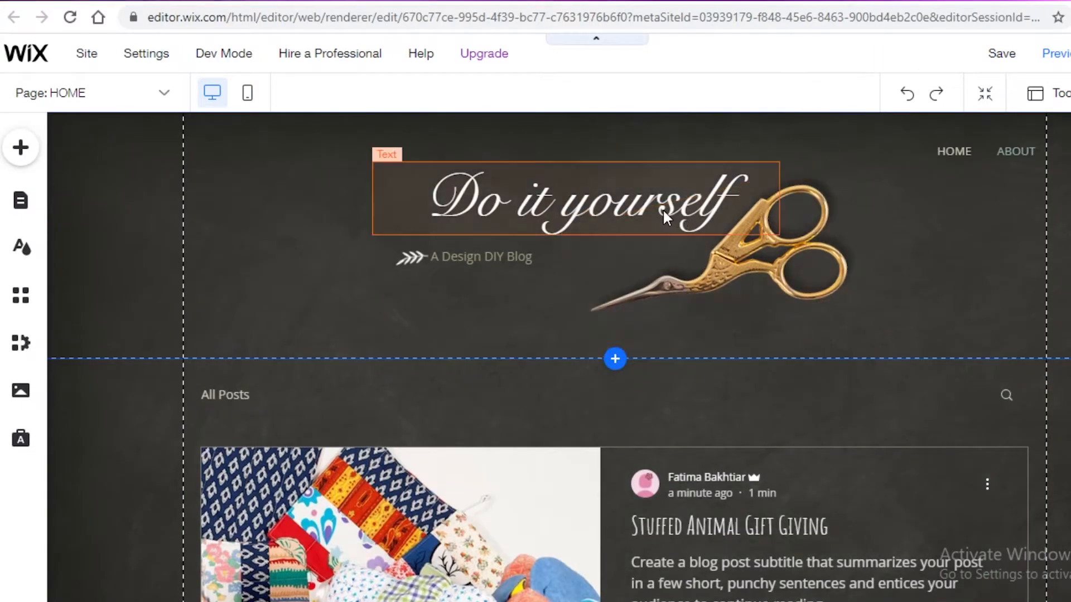
click(663, 209)
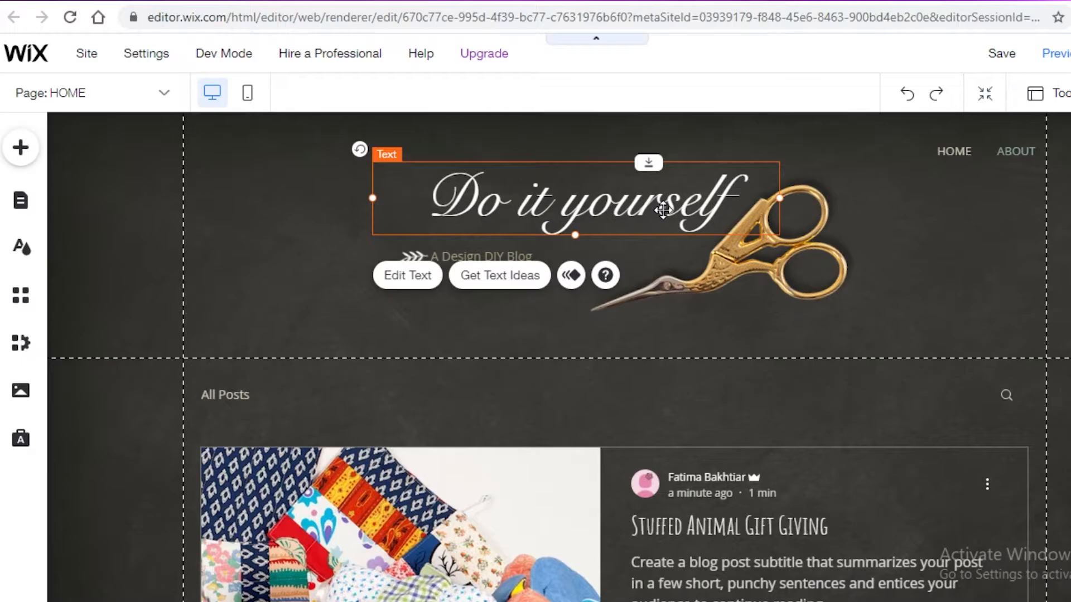
double_click(662, 208)
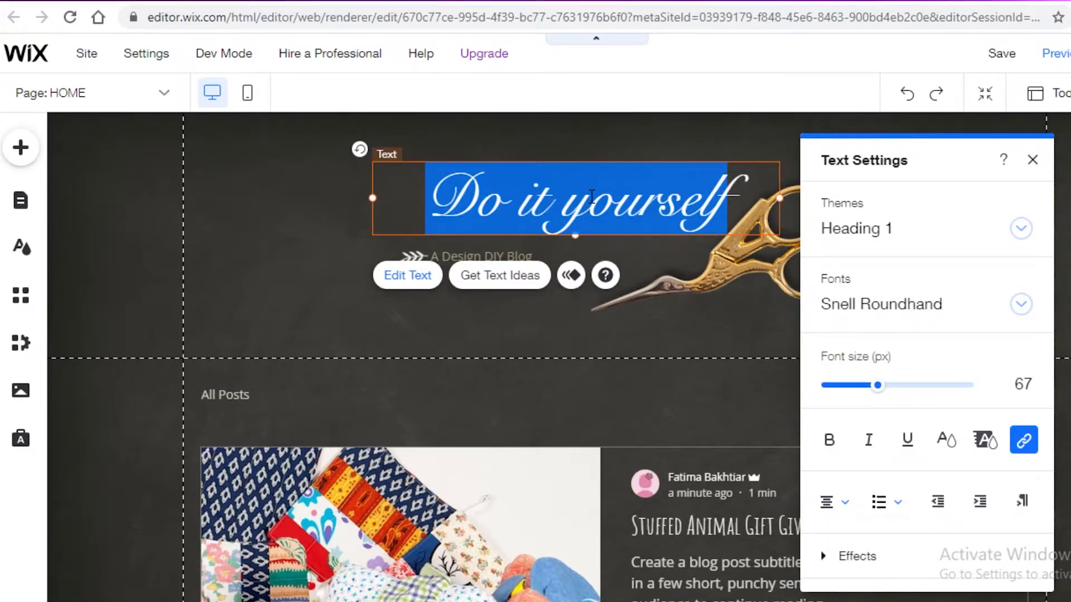
text(K)
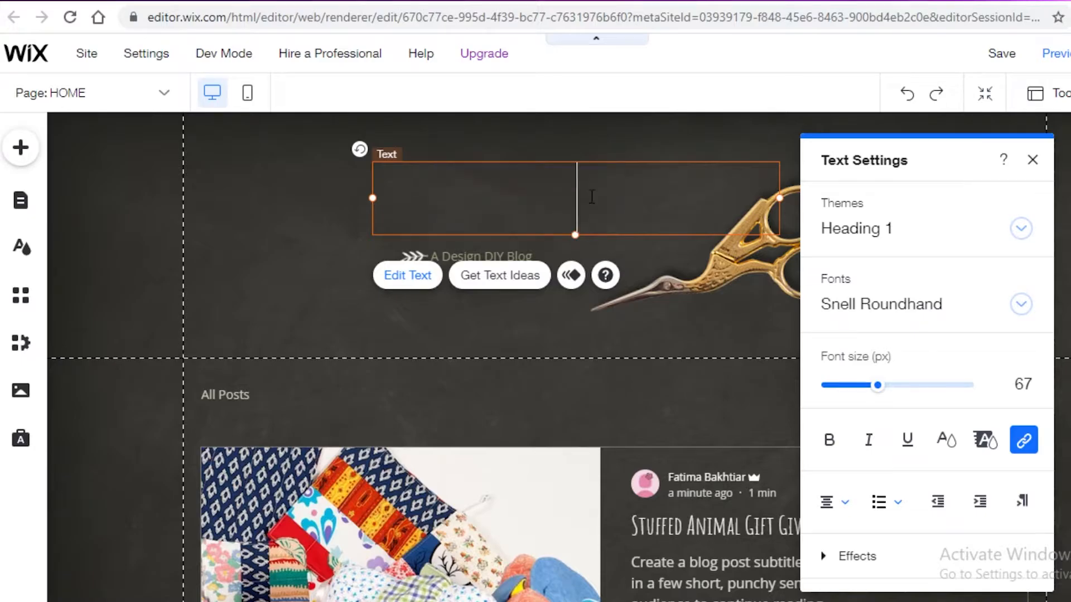
text(AYLE)
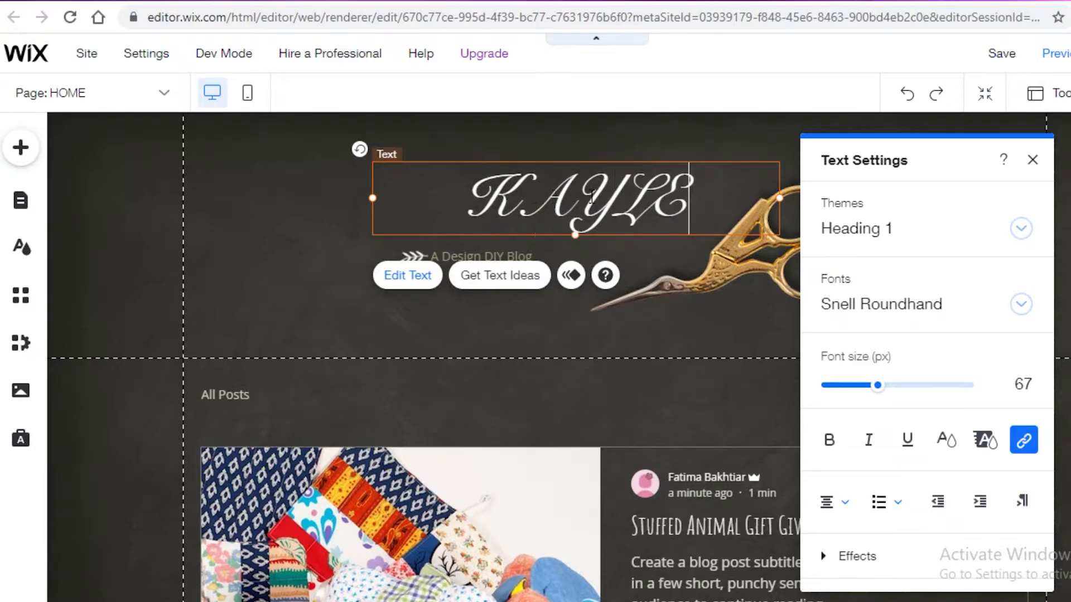
text(ES KRAFTS)
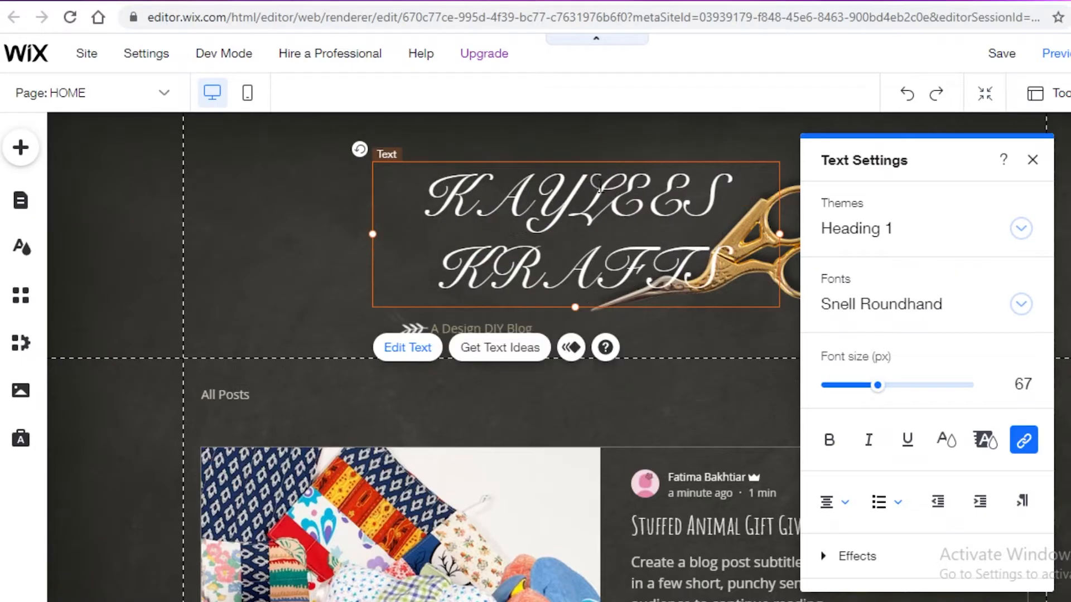
- Try several fonts on the whole header title, settle on Verdana, and close the text settings
click(857, 318)
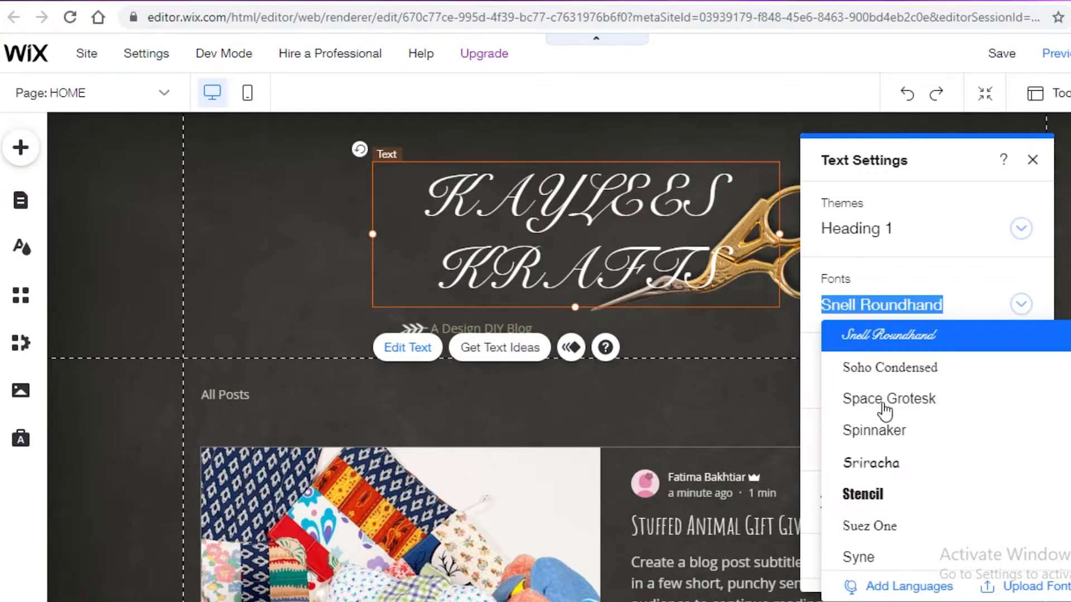
click(890, 368)
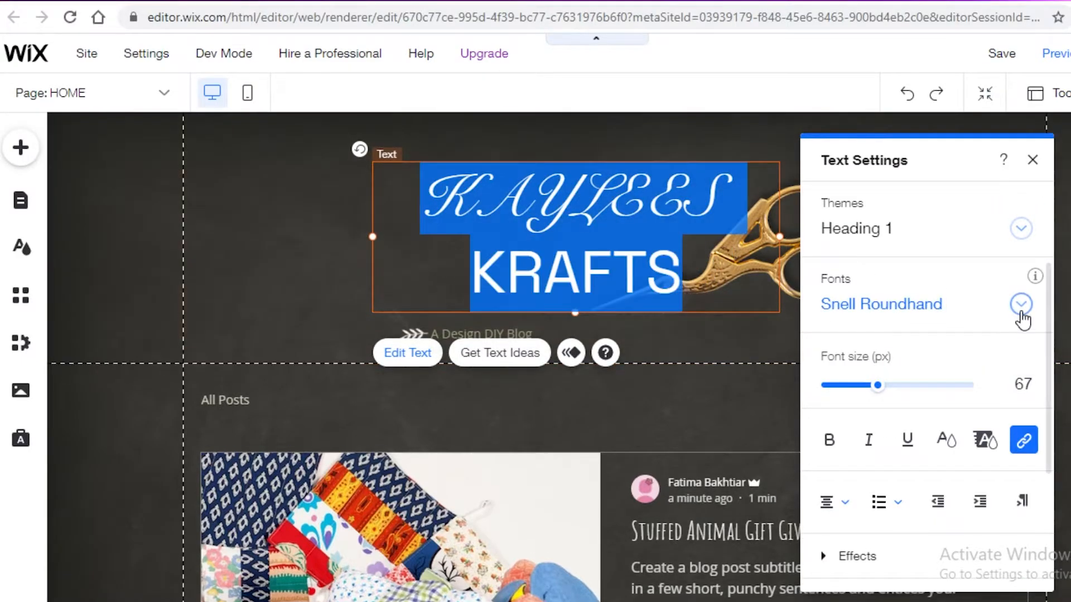
click(1021, 312)
click(891, 399)
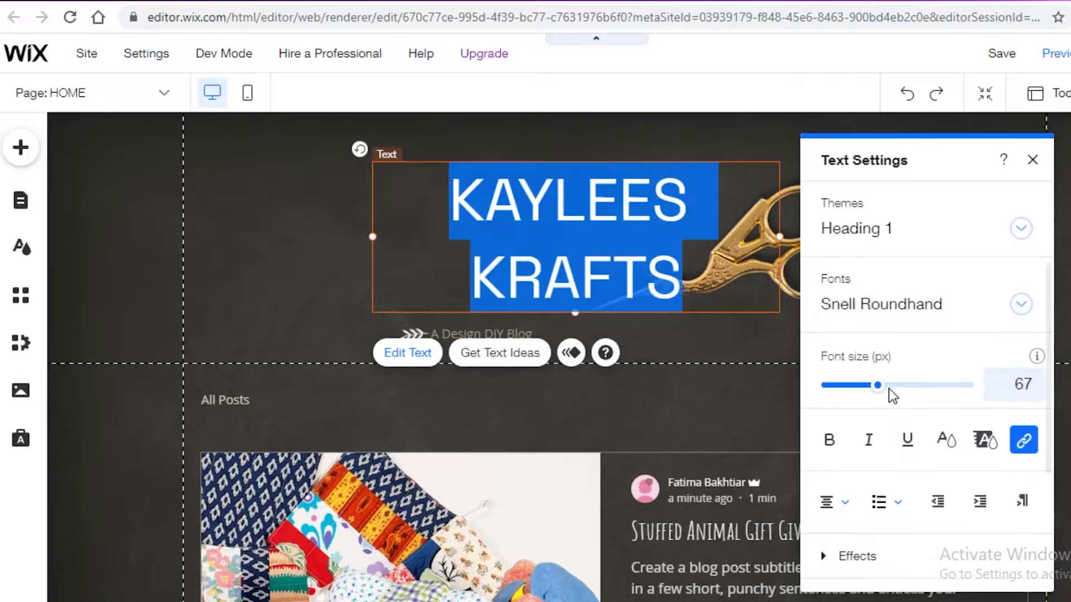
click(912, 307)
click(909, 332)
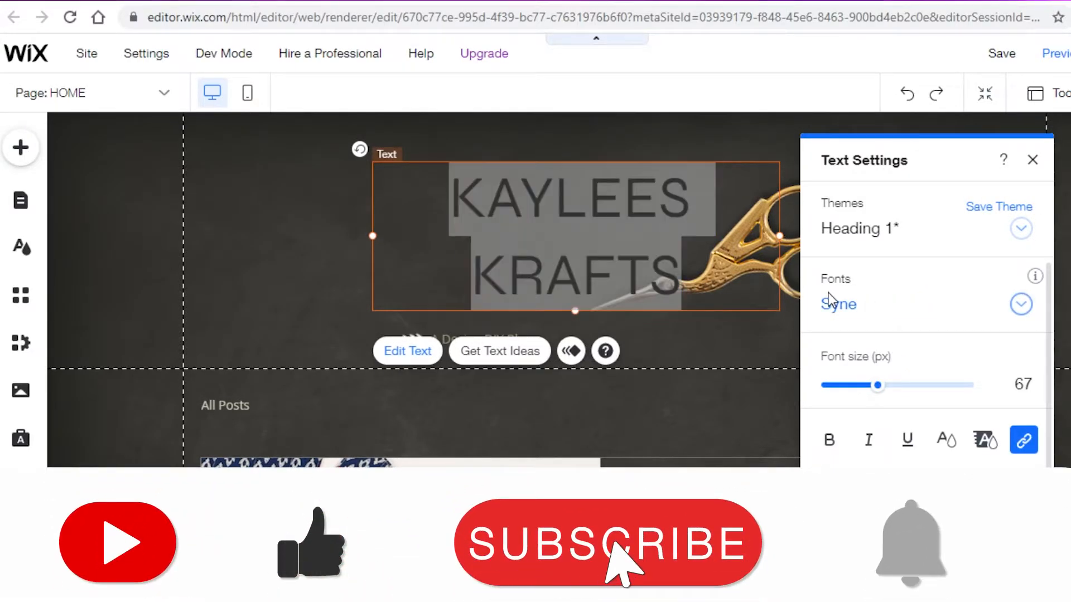
click(832, 303)
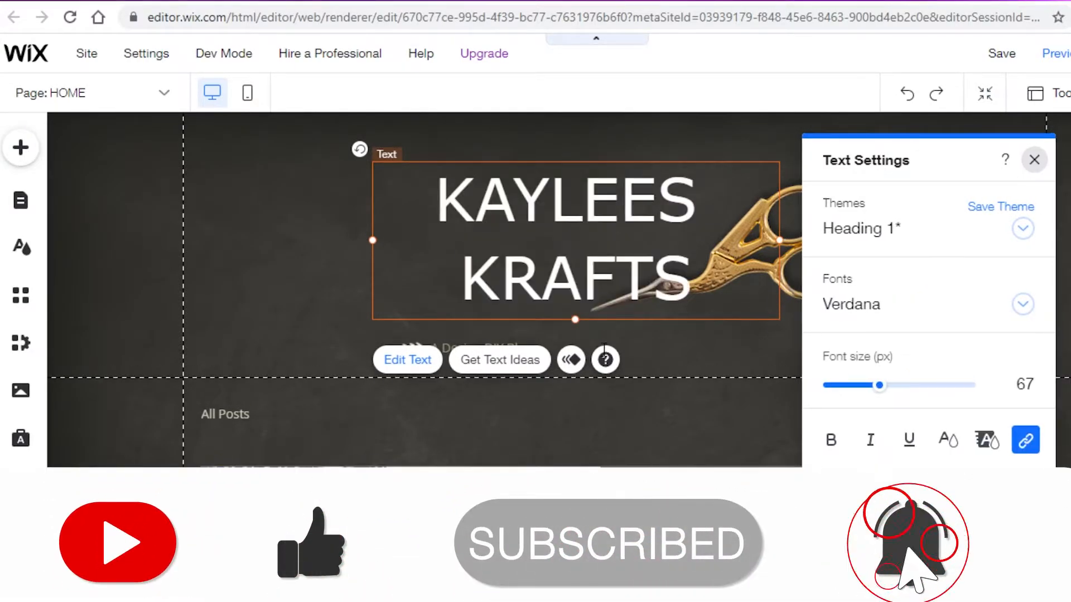
click(1033, 160)
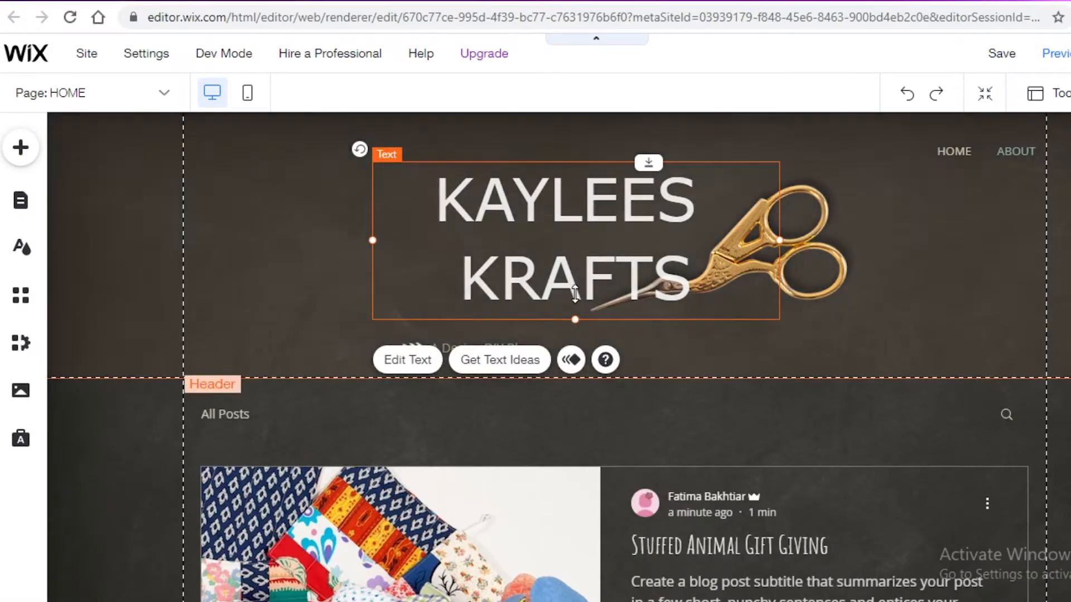
- Move the title toward the left side of the header, clear of the scissors image
drag(575, 318, 574, 268)
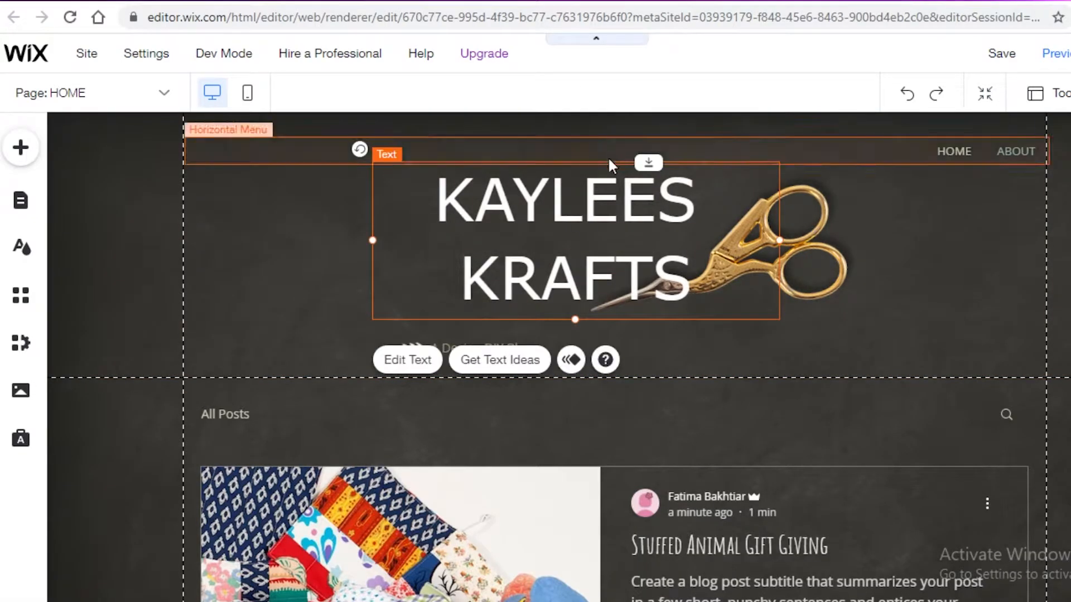
drag(590, 200, 417, 197)
- Delete the scissors image, the arrow graphic and the "A Design DIY Blog" tagline from the header
click(756, 243)
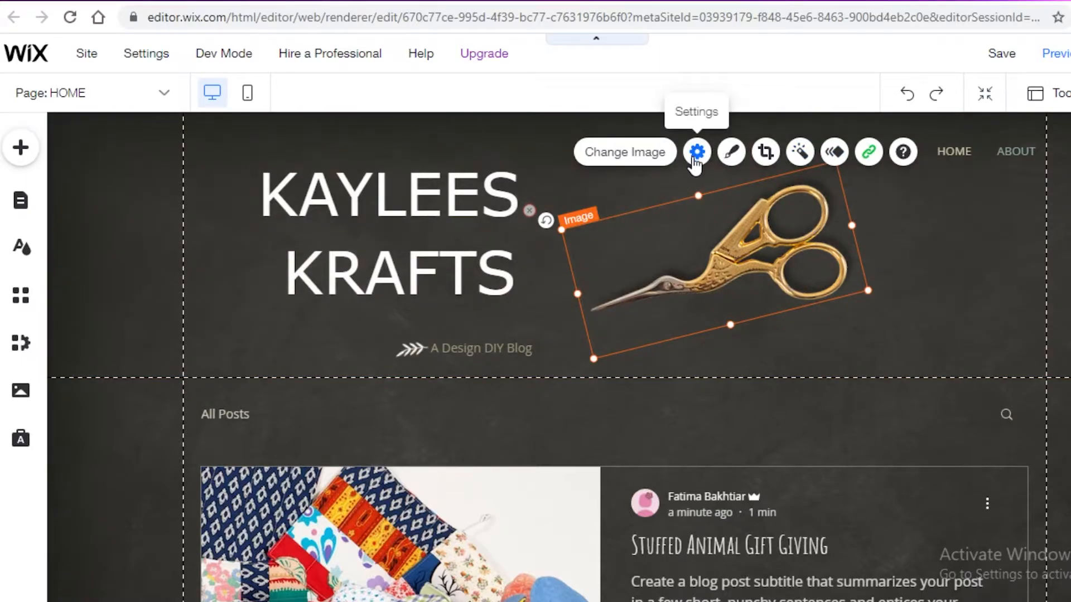
key(Delete)
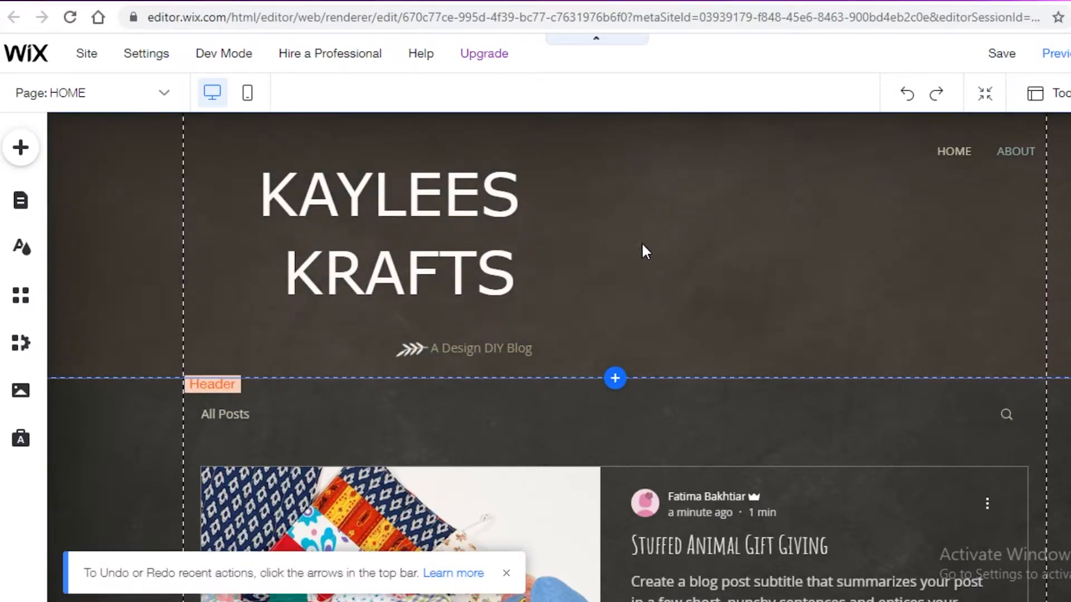
click(430, 344)
key(Delete)
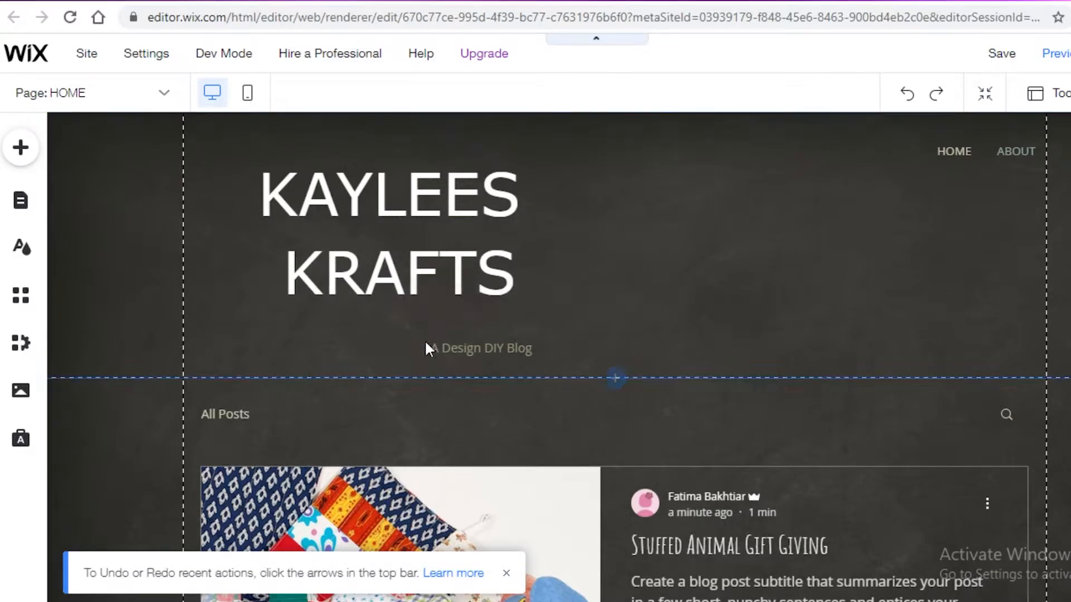
click(460, 346)
- Look through the blog posts on the home page and nudge the header title slightly up and to the right
scroll(691, 429, down, 8)
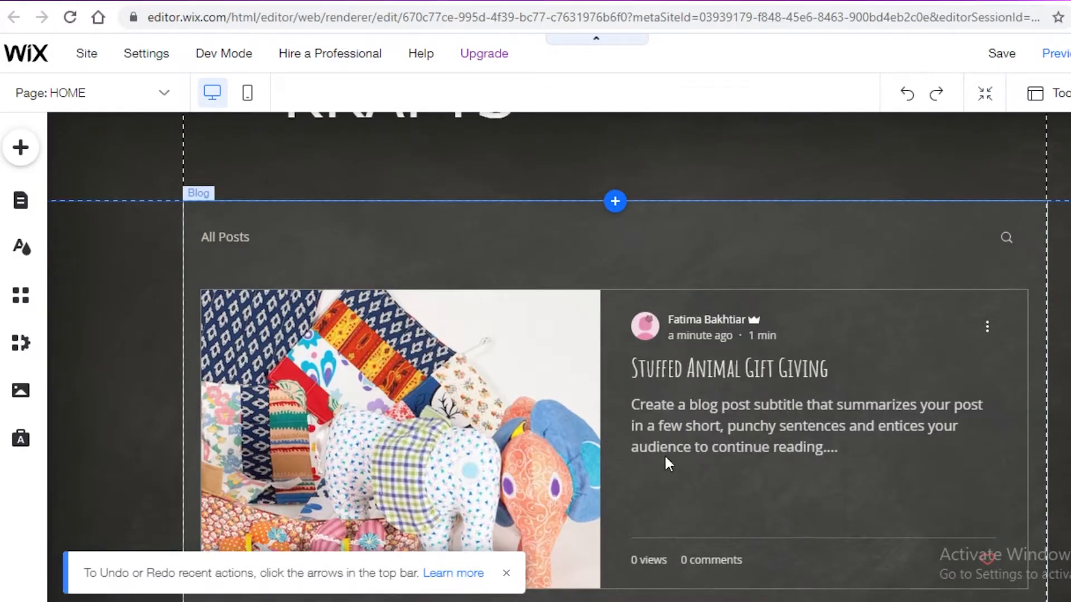
scroll(641, 322, down, 8)
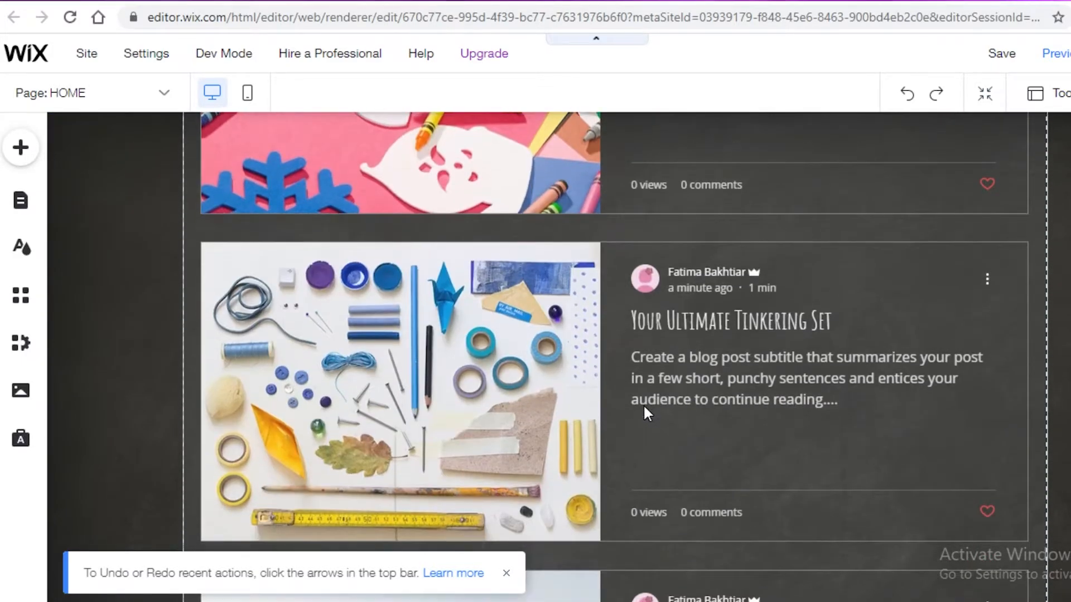
scroll(645, 410, up, 16)
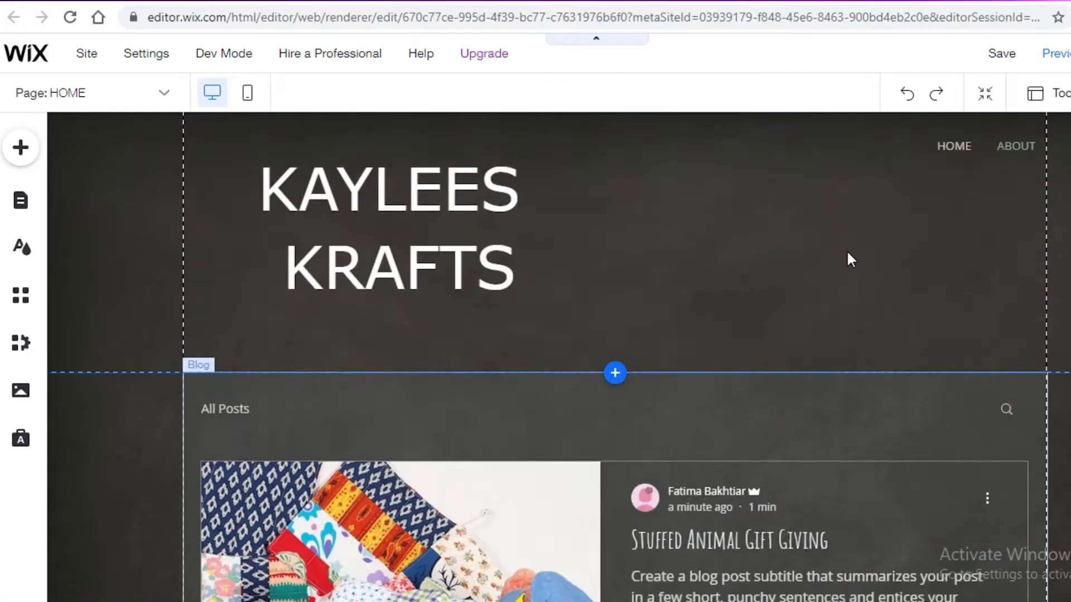
drag(342, 270, 355, 257)
- Try to delete the Blog section from the home page
scroll(746, 399, down, 7)
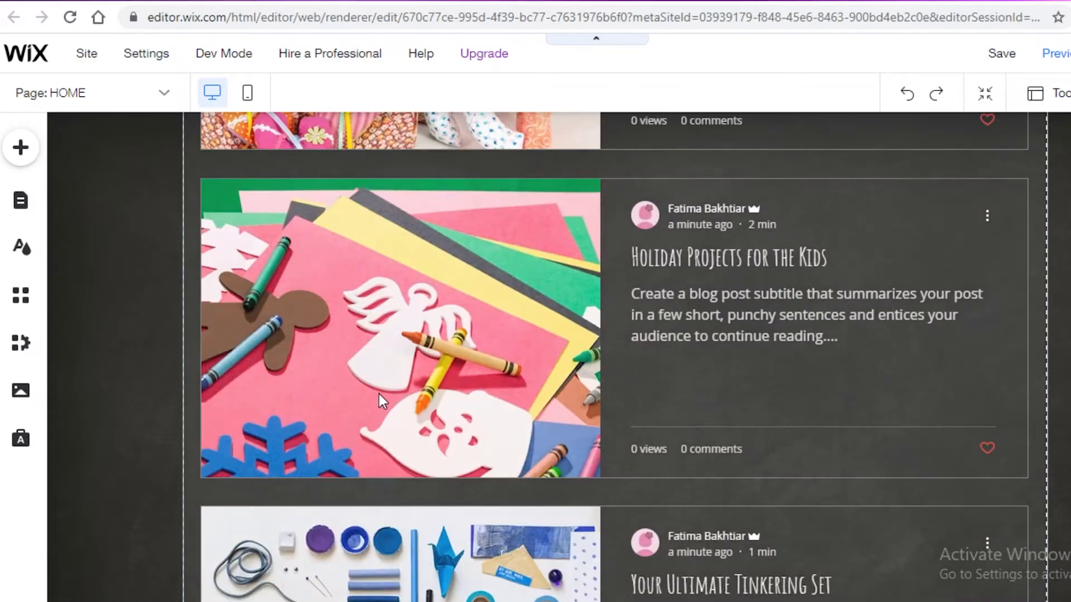
scroll(384, 400, up, 5)
click(804, 247)
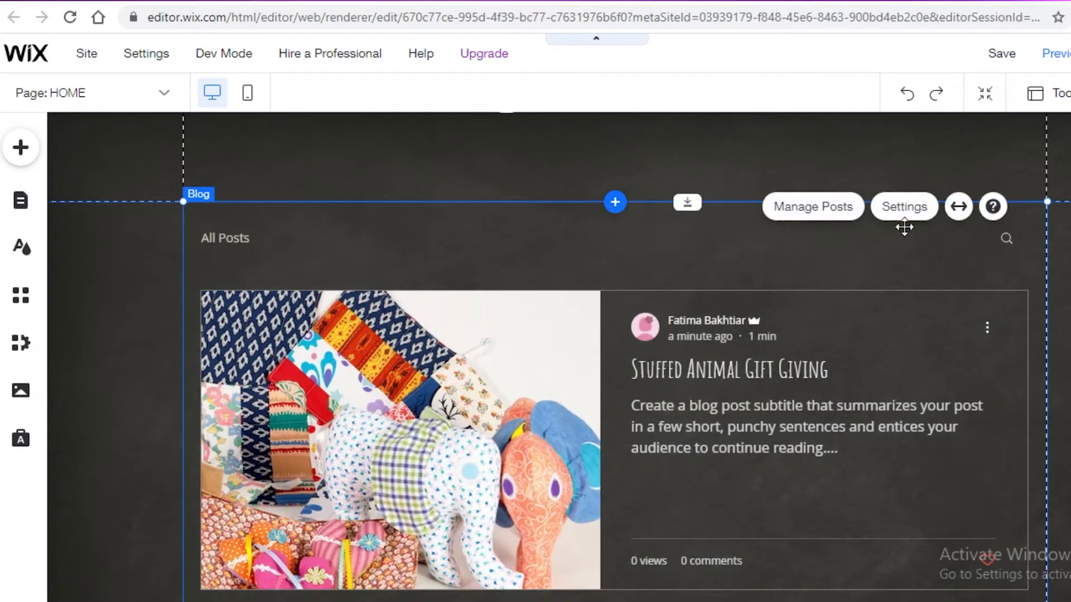
key(Delete)
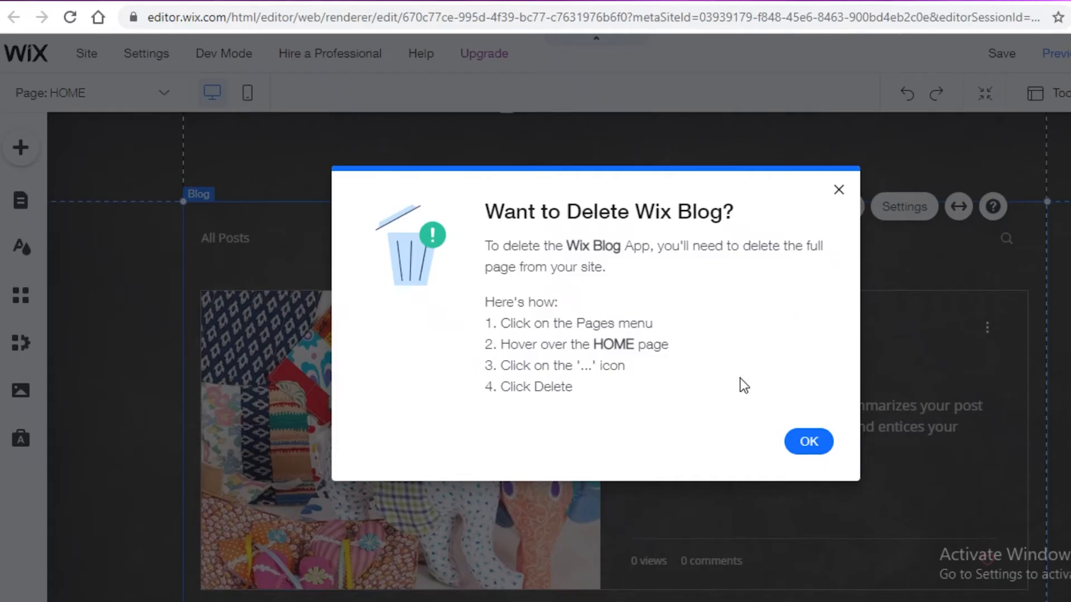
click(808, 443)
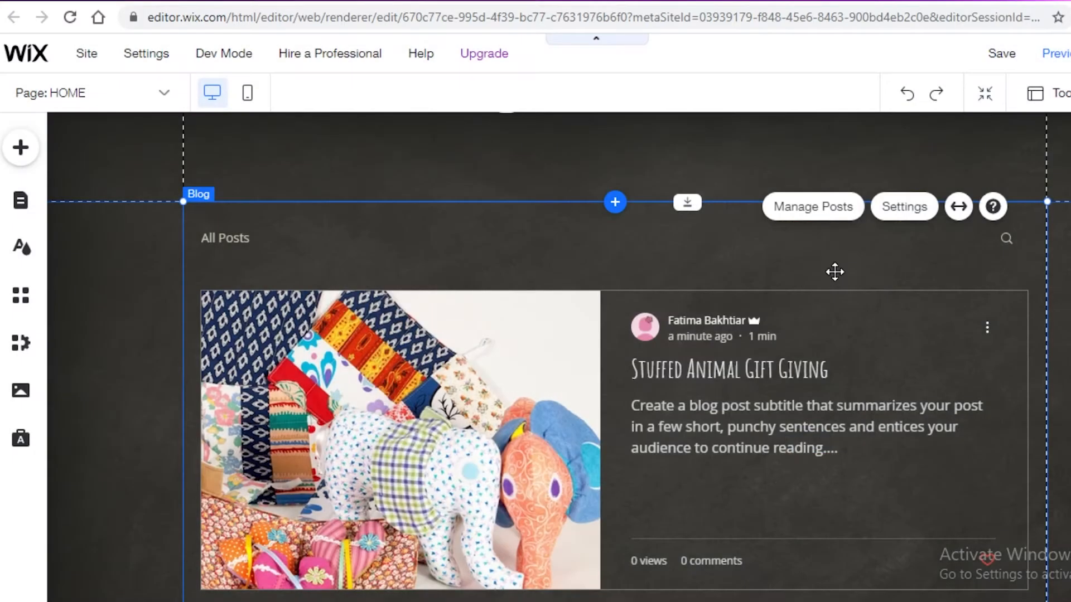
key(Delete)
click(837, 188)
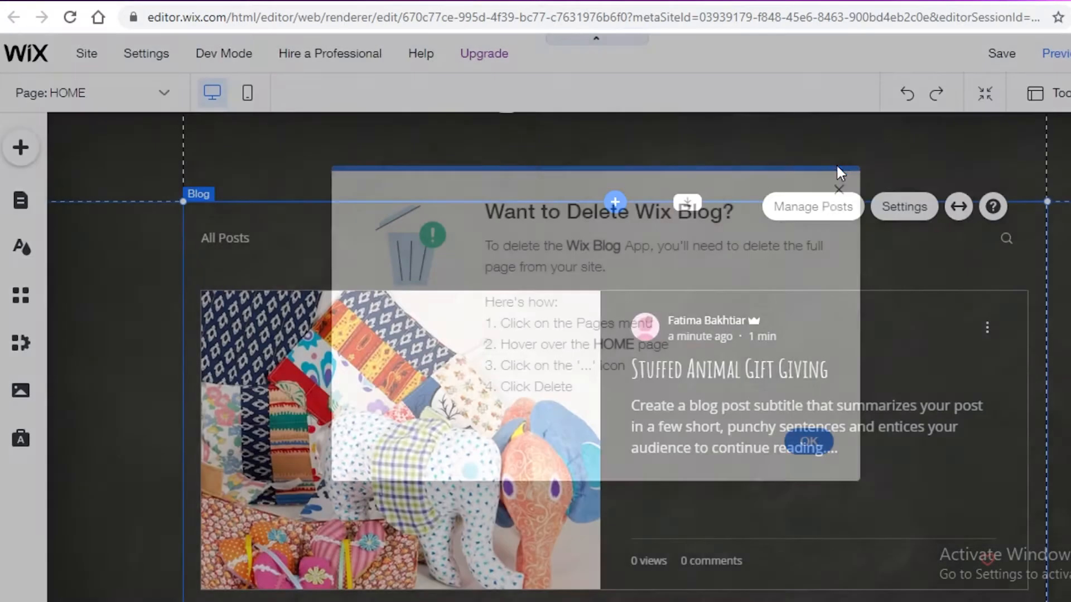
- Look over the site's blog pages in the page manager, open the Post page, and switch to the site menu pages
scroll(474, 313, up, 3)
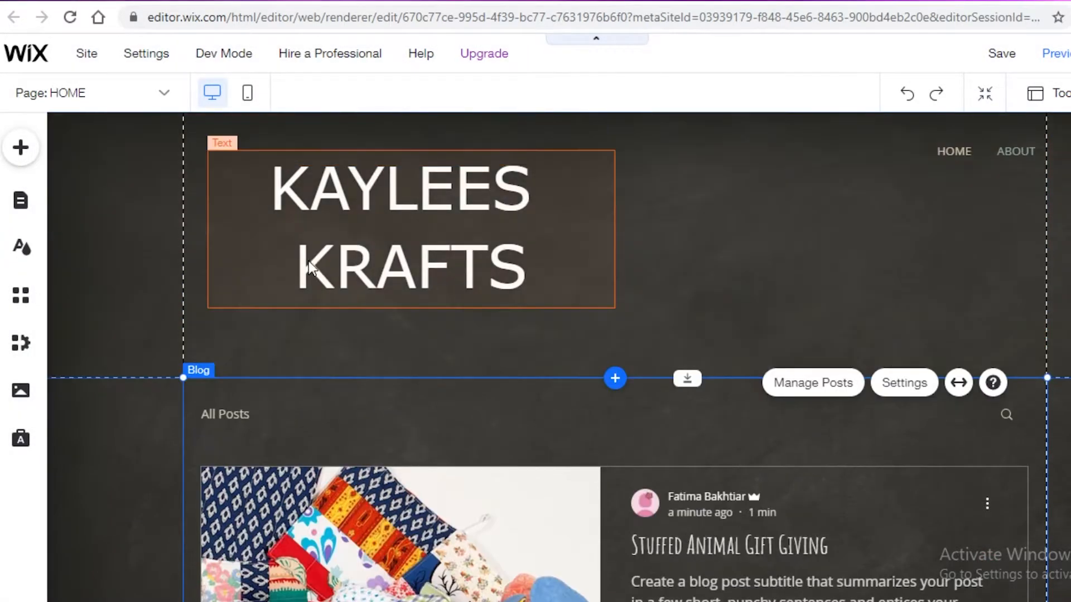
click(98, 91)
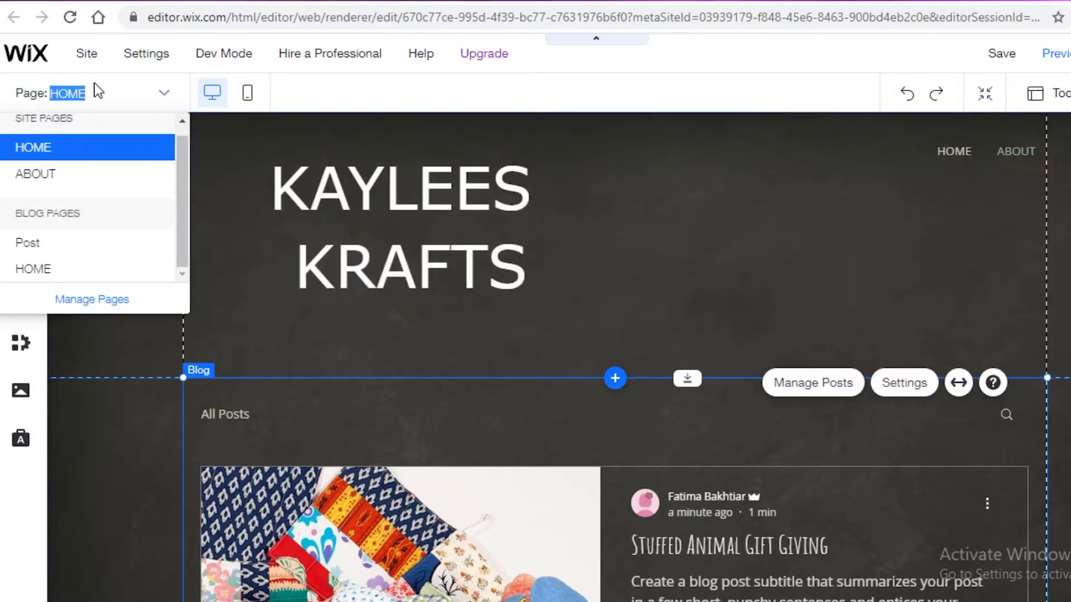
click(84, 304)
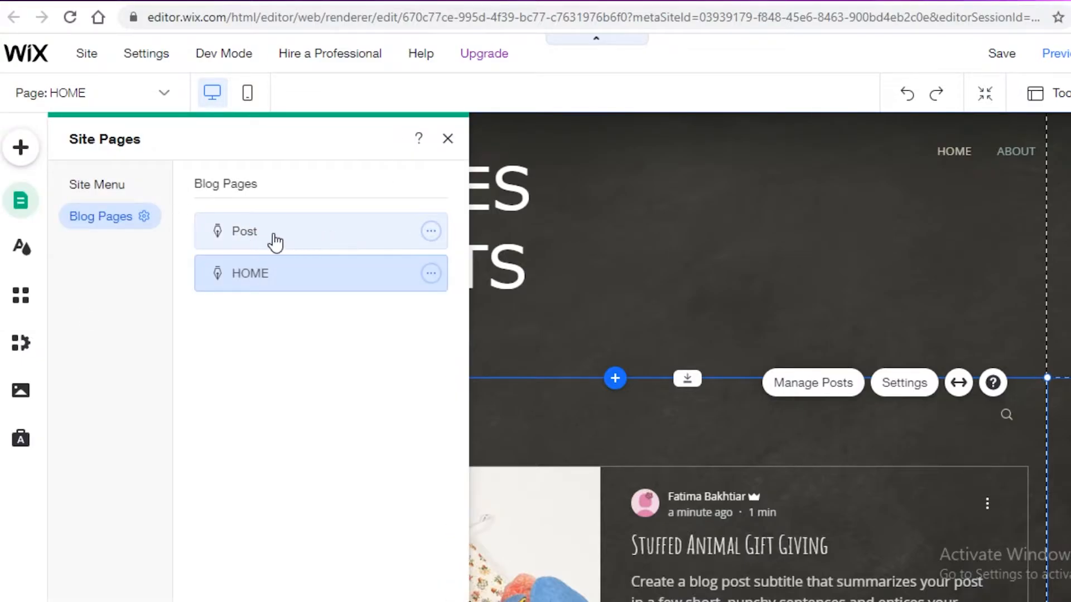
click(273, 240)
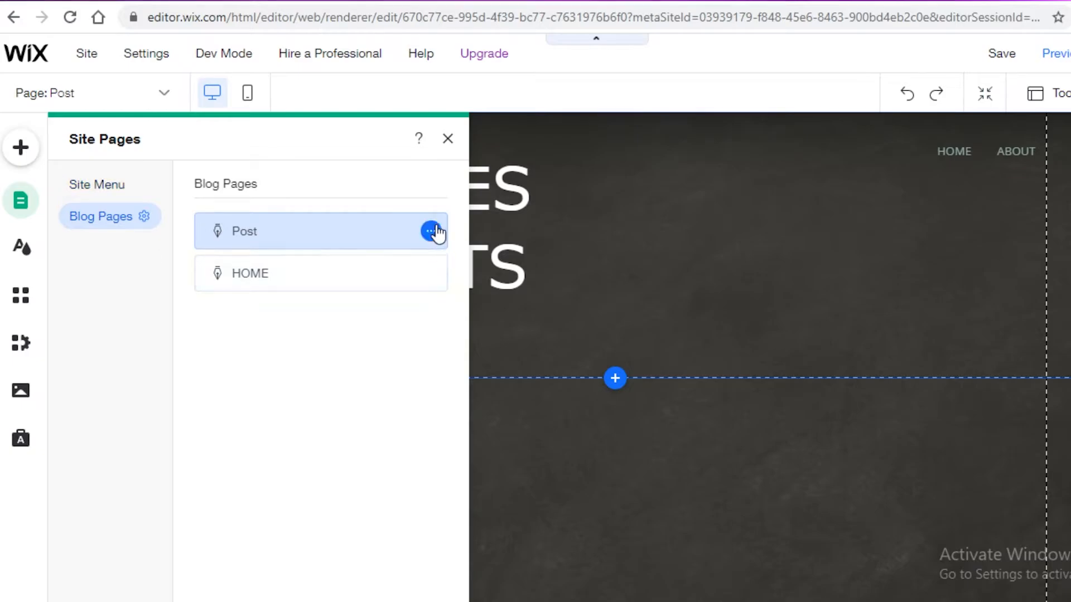
click(431, 231)
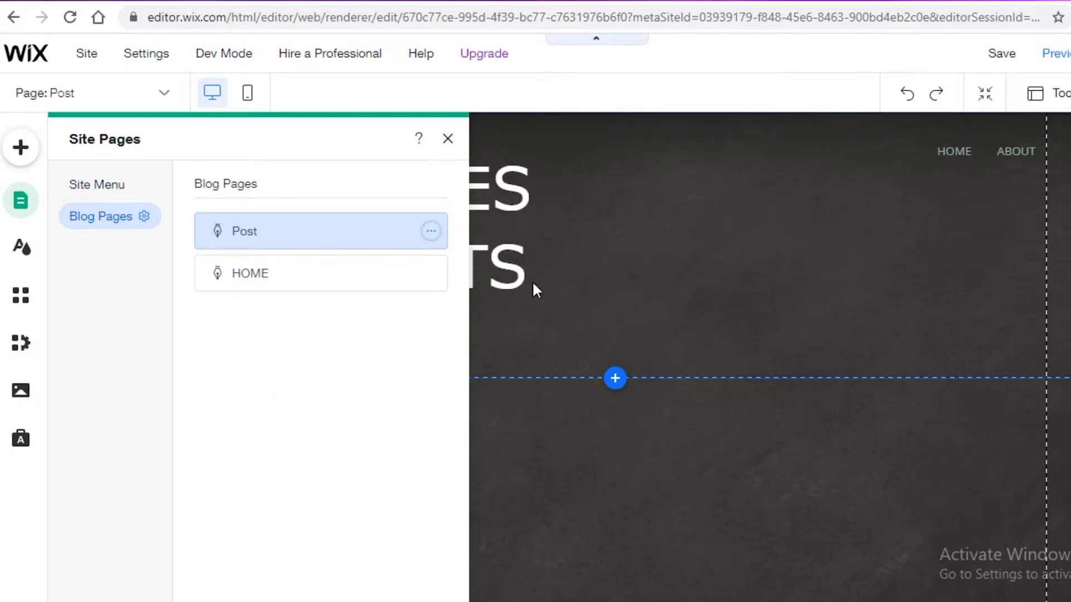
click(96, 187)
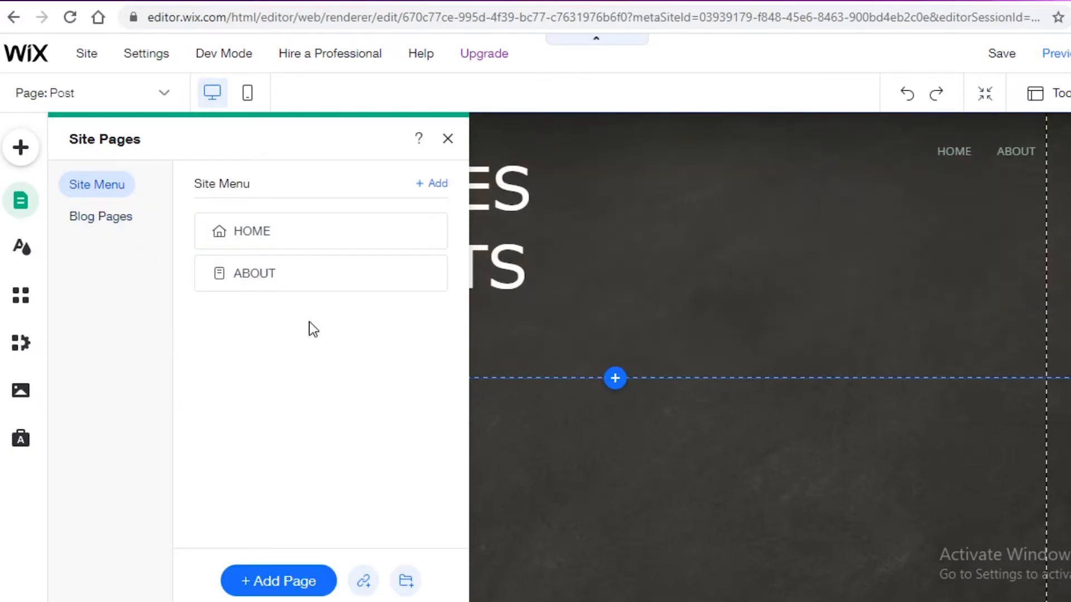
- Add a blank page named CONTACT US to the site menu and place it after ABOUT
click(257, 590)
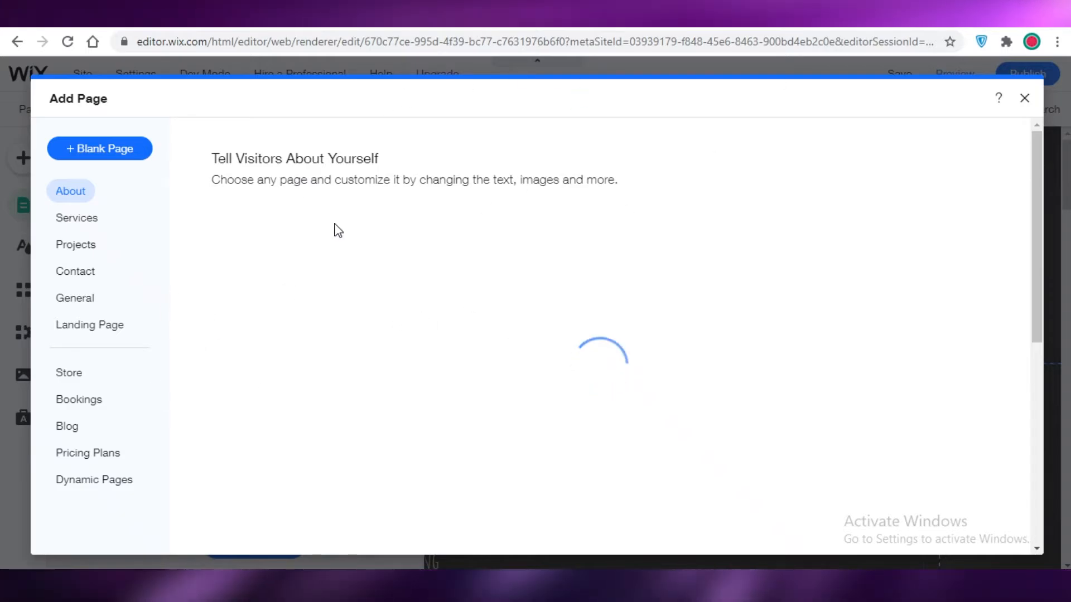
scroll(499, 156, down, 2)
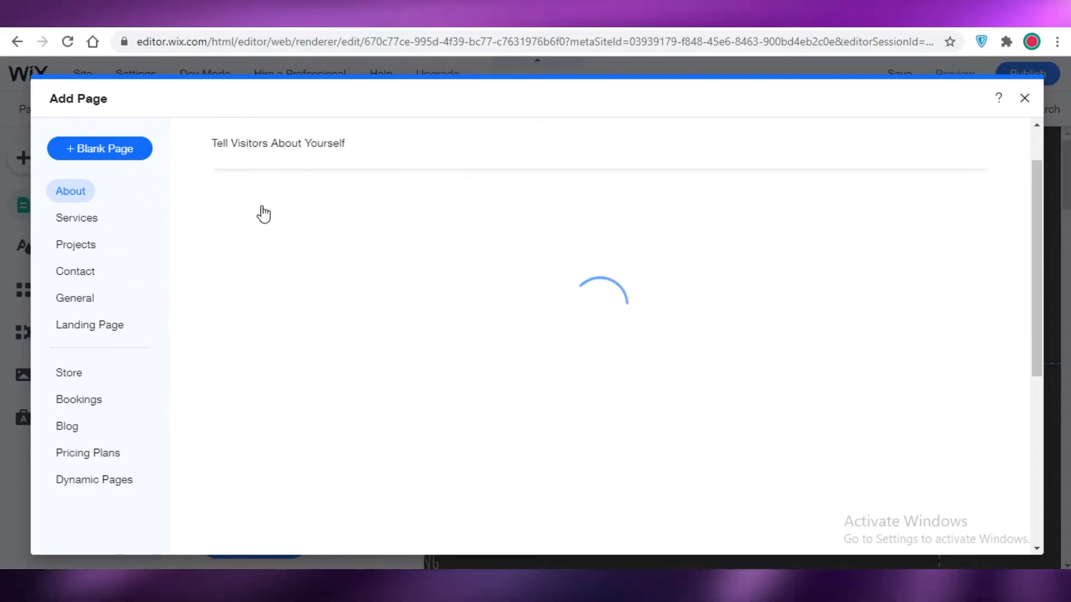
click(104, 158)
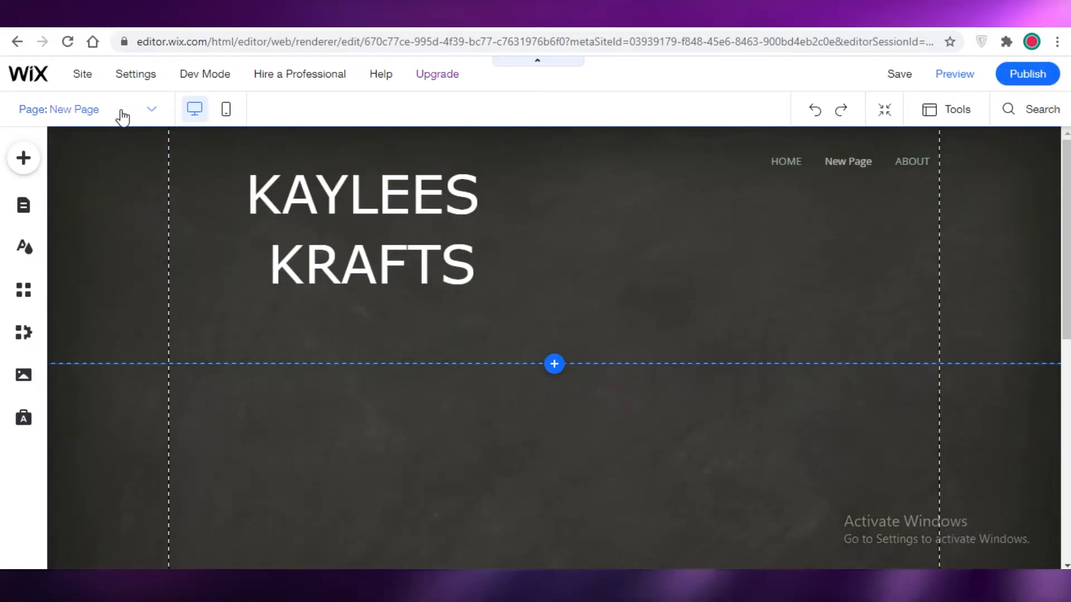
click(119, 110)
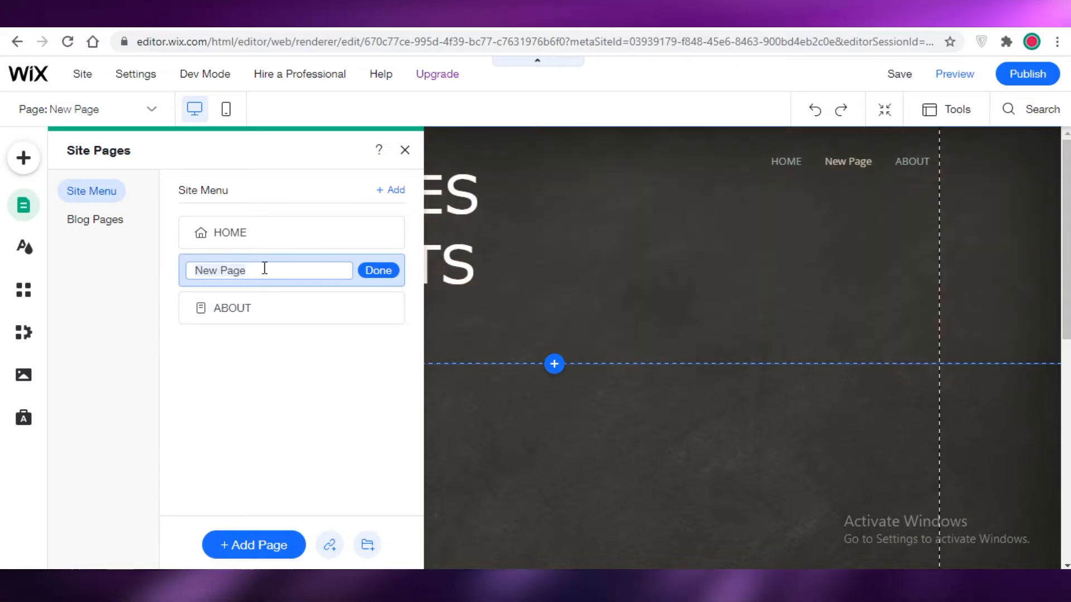
key(BackSpace)
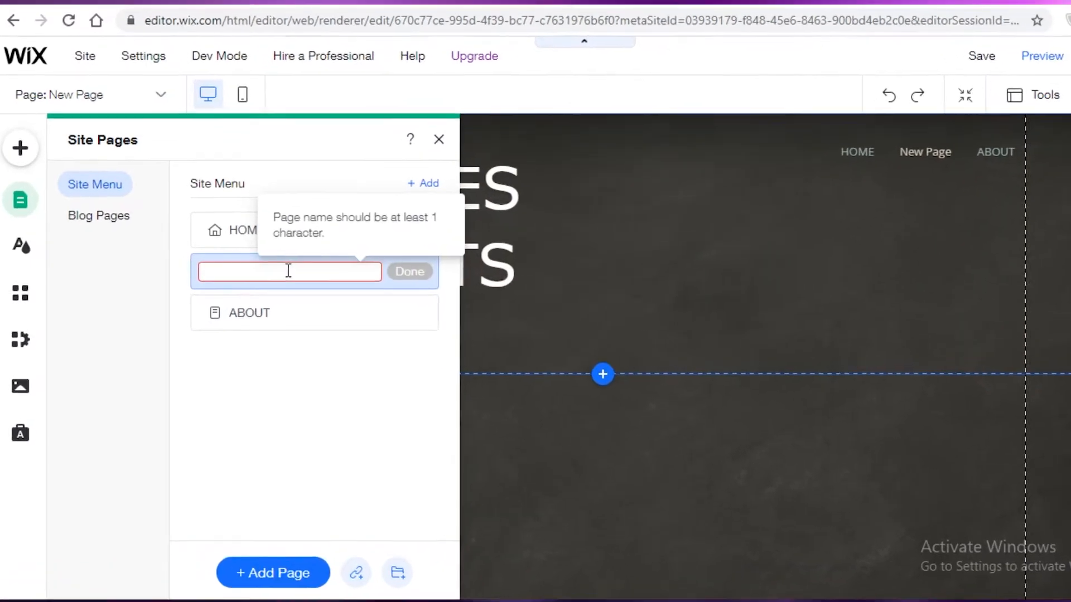
text(CONTACT US)
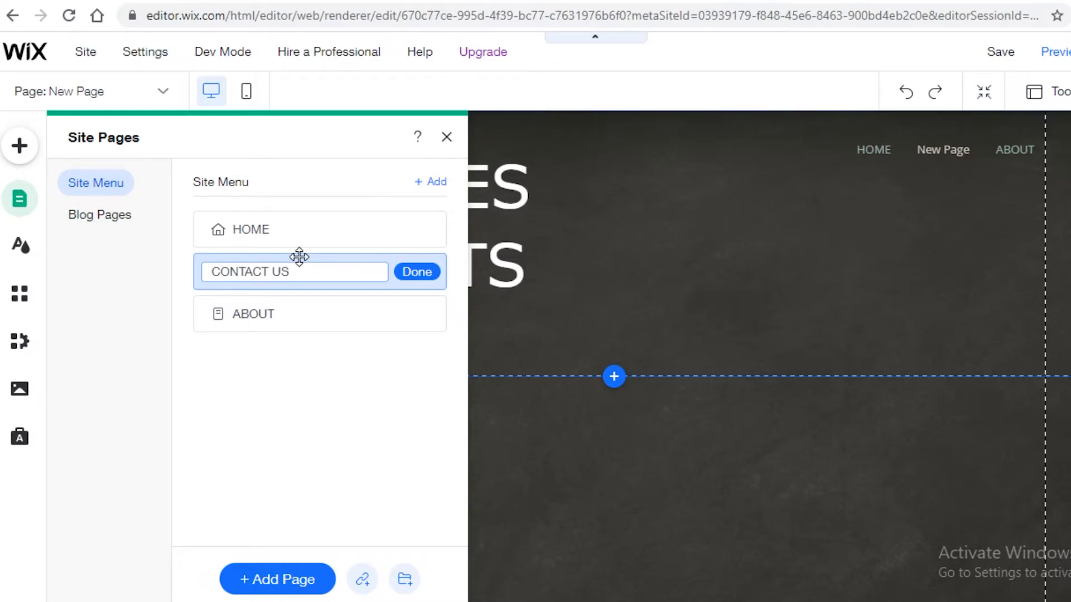
key(Return)
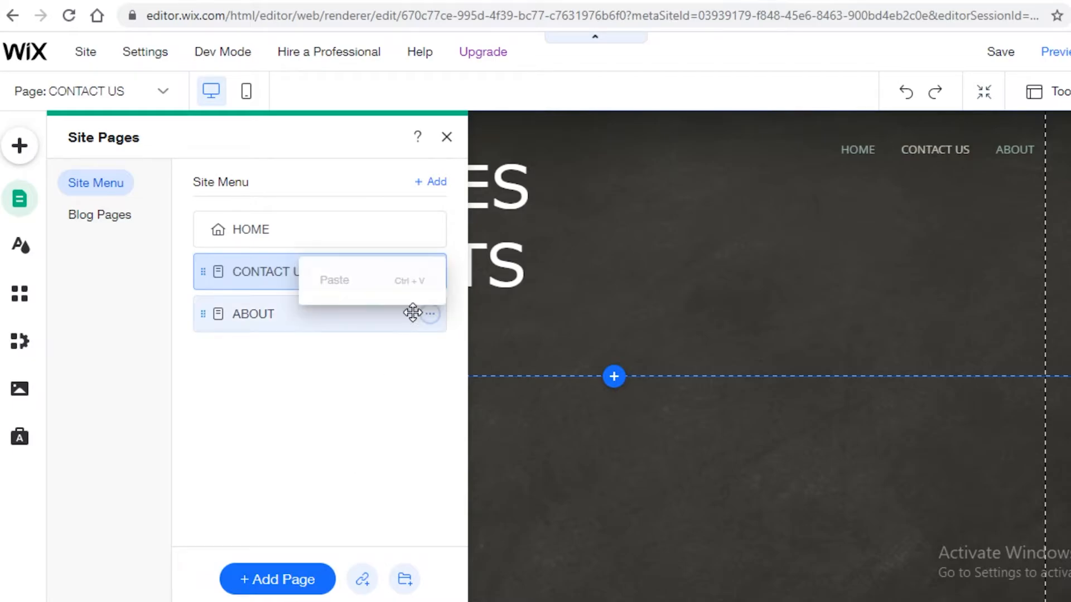
drag(397, 275, 302, 453)
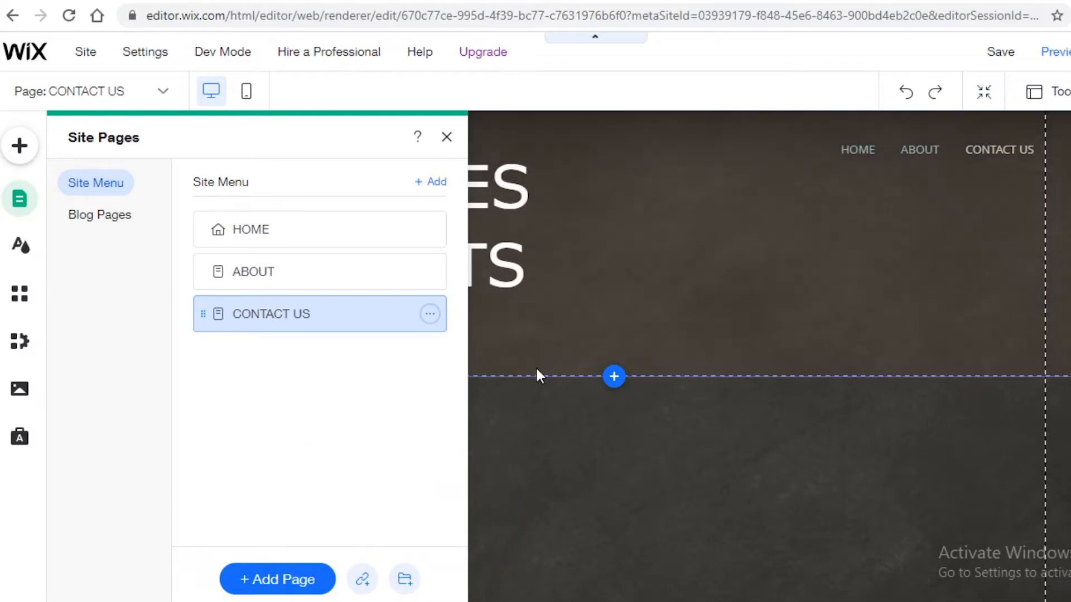
- Look over the CONTACT US page from its header down to the footer
click(494, 282)
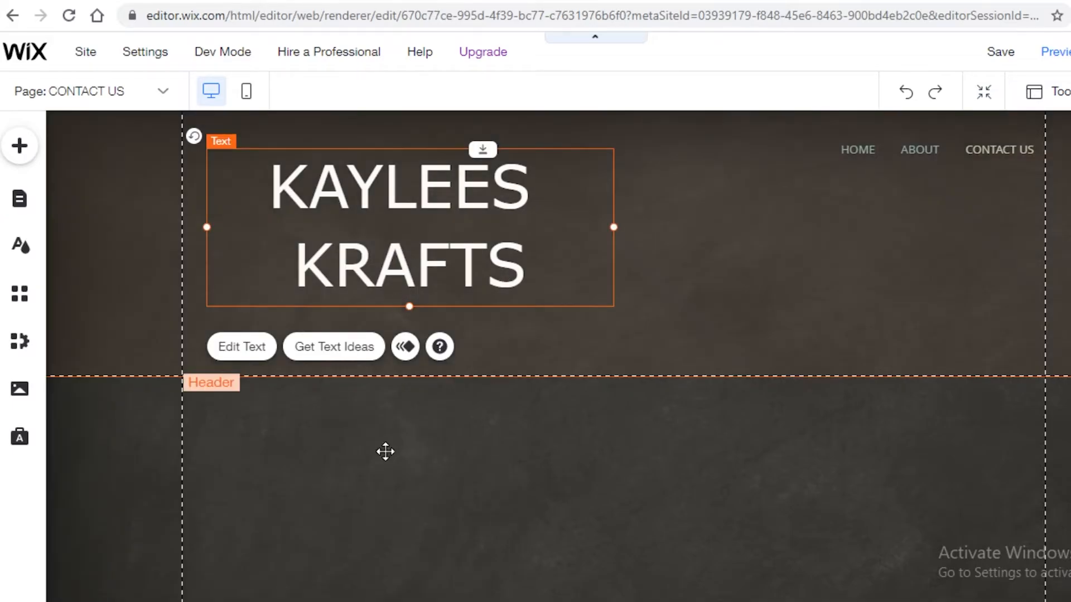
click(652, 263)
scroll(648, 254, down, 10)
scroll(887, 290, up, 8)
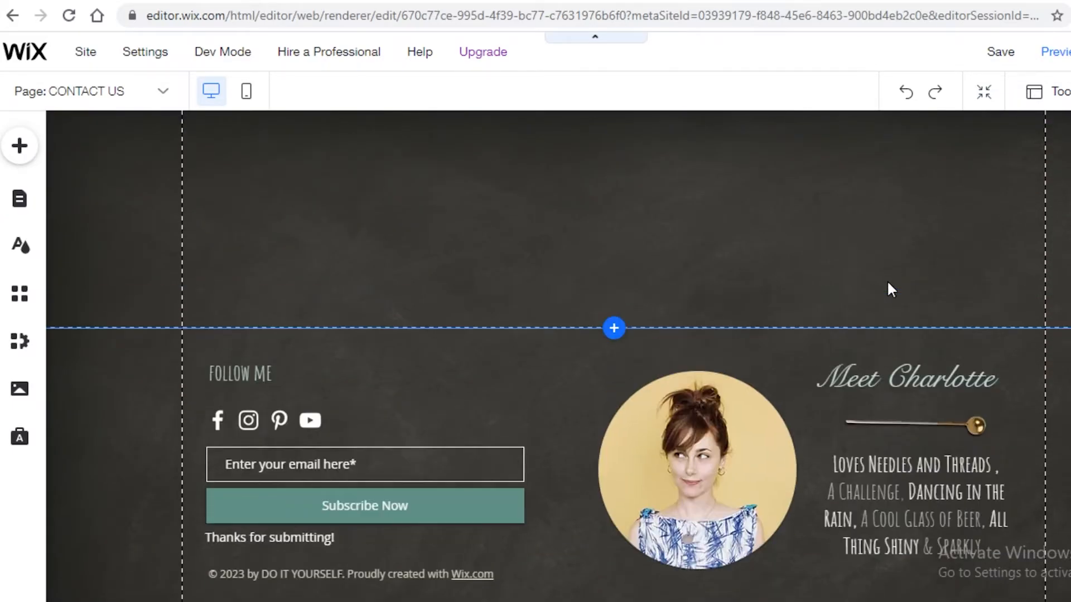
scroll(561, 345, down, 6)
scroll(192, 366, up, 5)
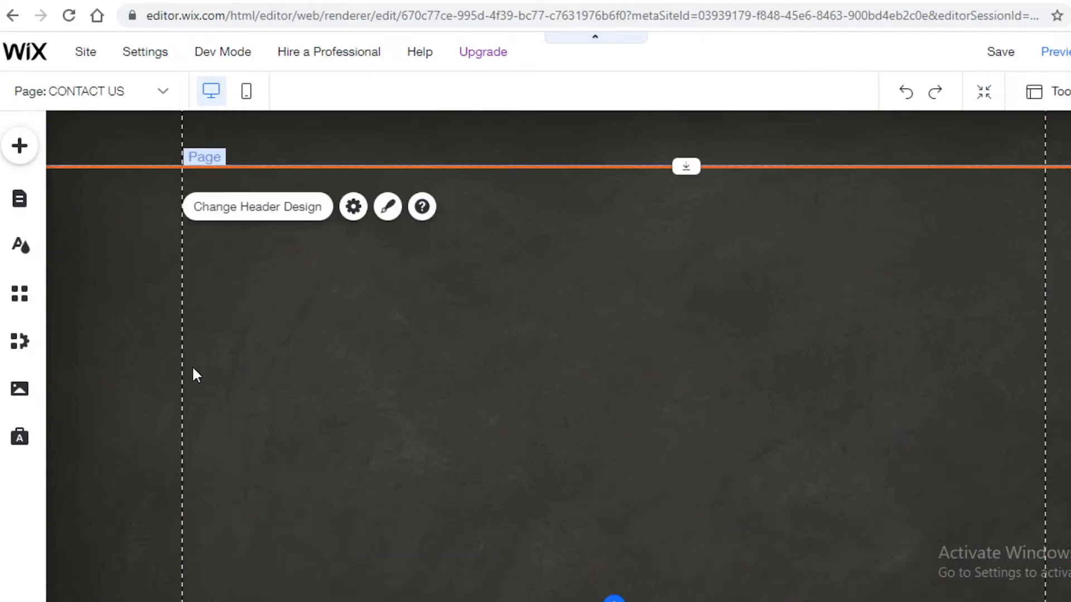
click(350, 399)
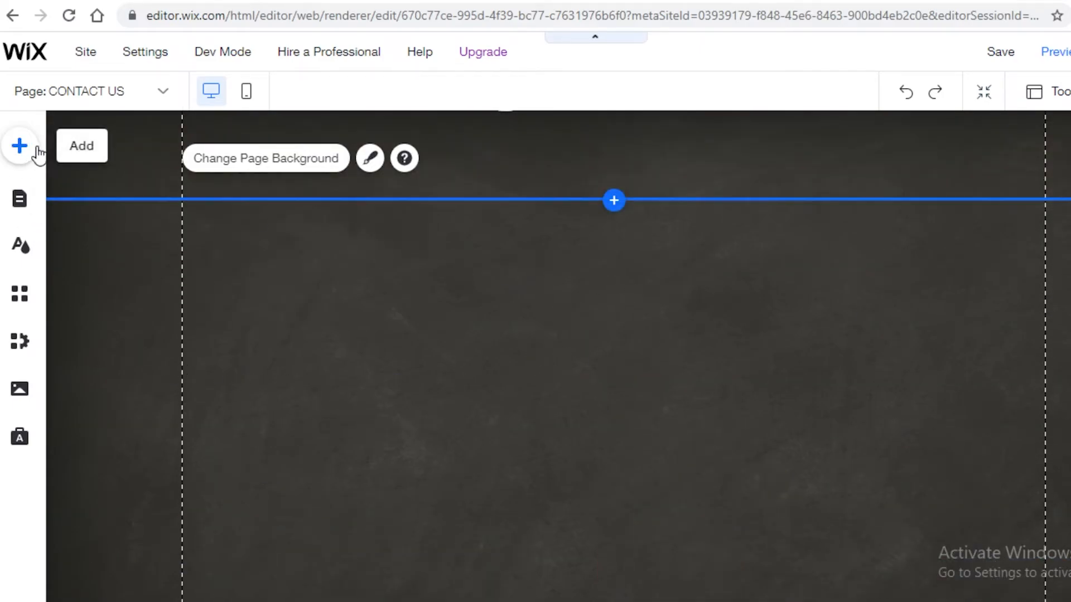
- Add a Facebook Page Like feed from the social elements to the CONTACT US page
click(20, 146)
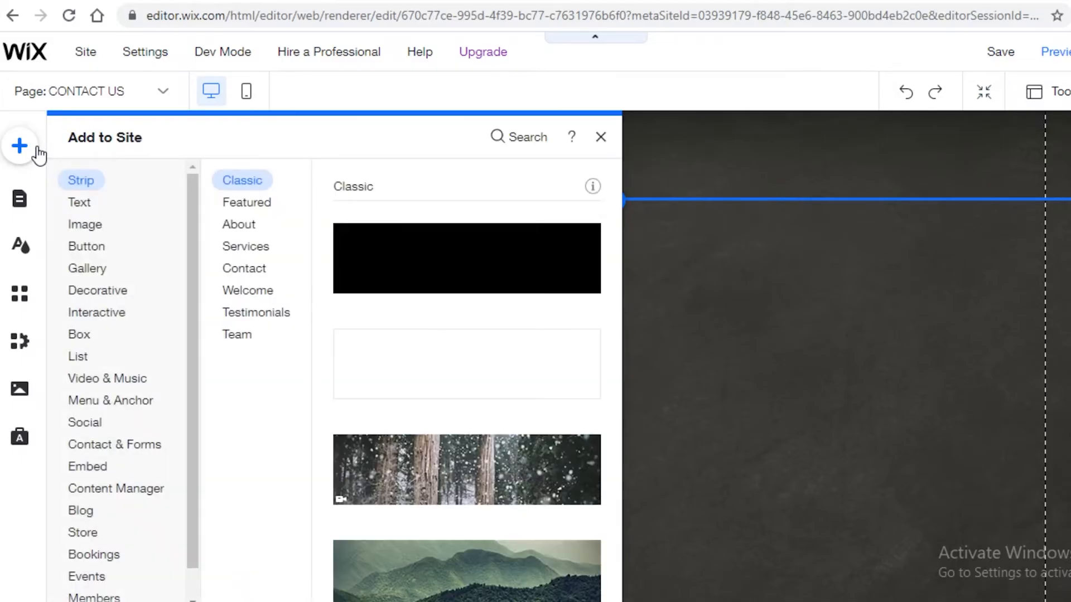
mouse_move(92, 211)
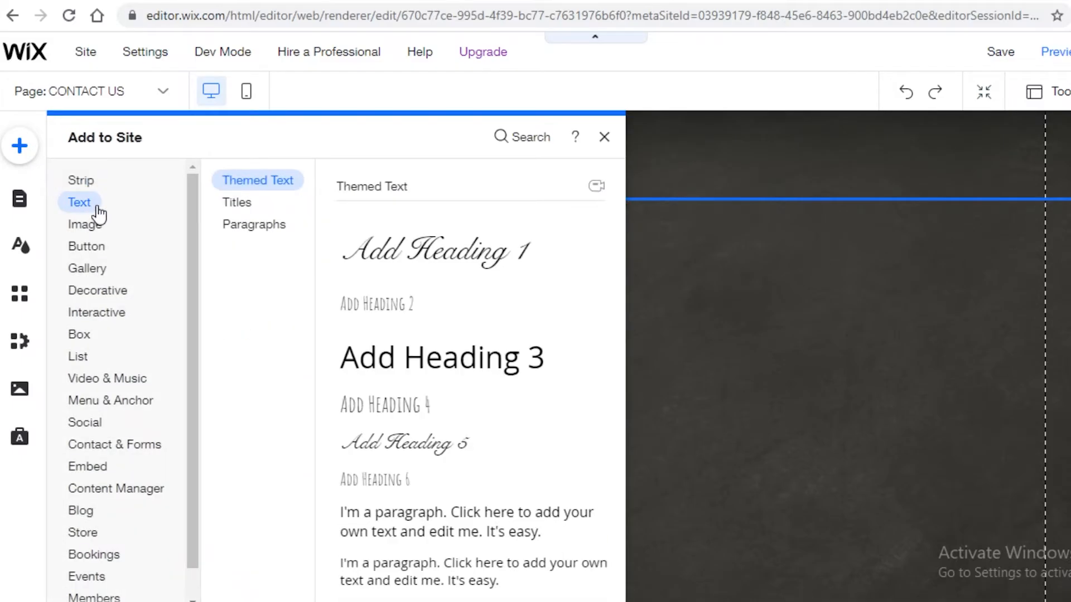
scroll(442, 387, down, 3)
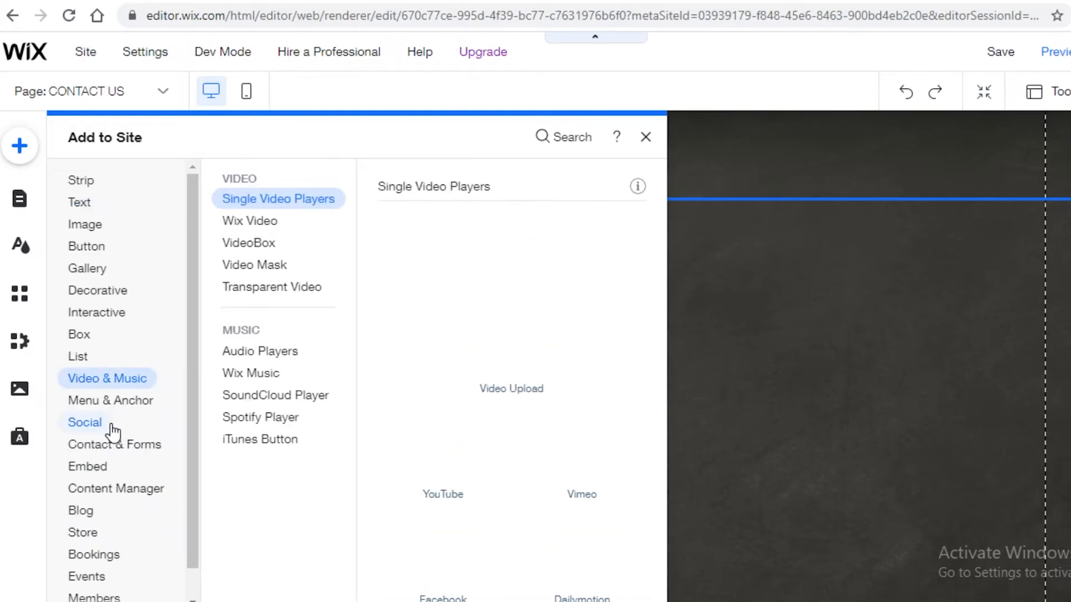
mouse_move(113, 432)
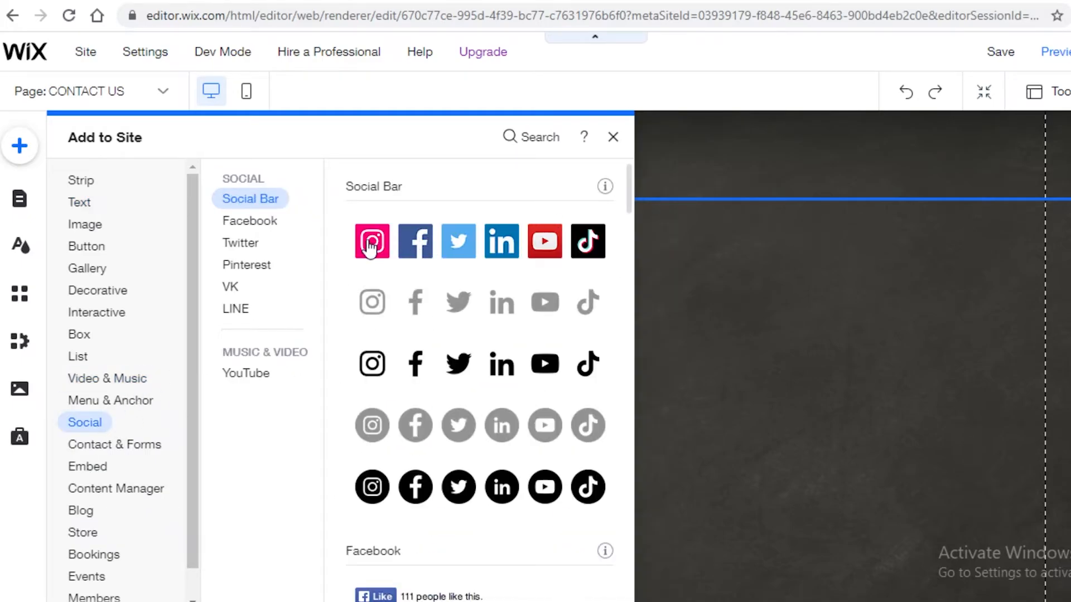
scroll(471, 346, down, 8)
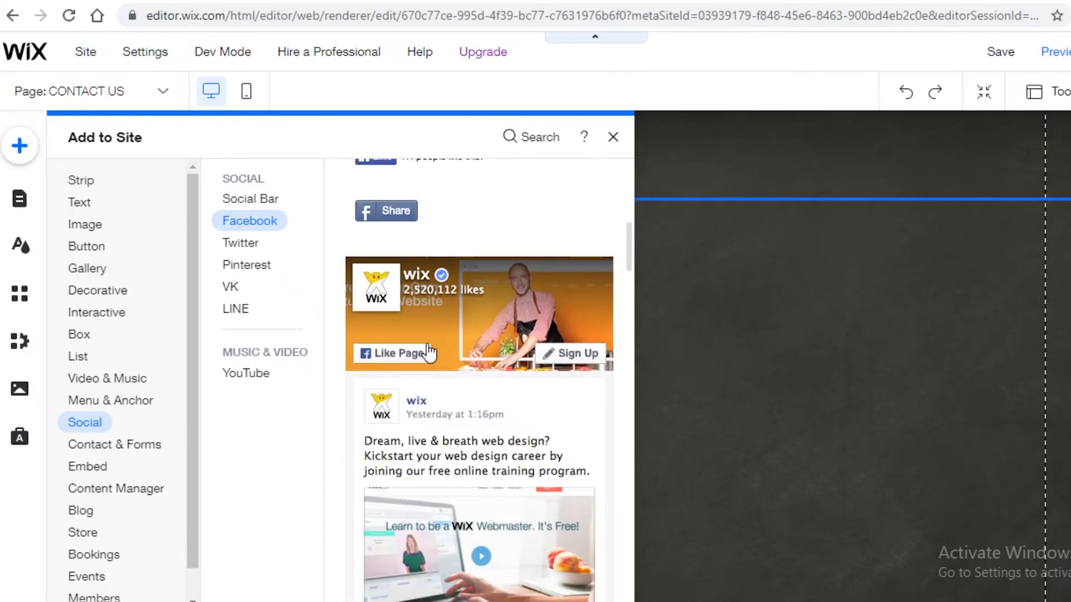
scroll(443, 308, down, 3)
scroll(442, 310, up, 3)
click(474, 318)
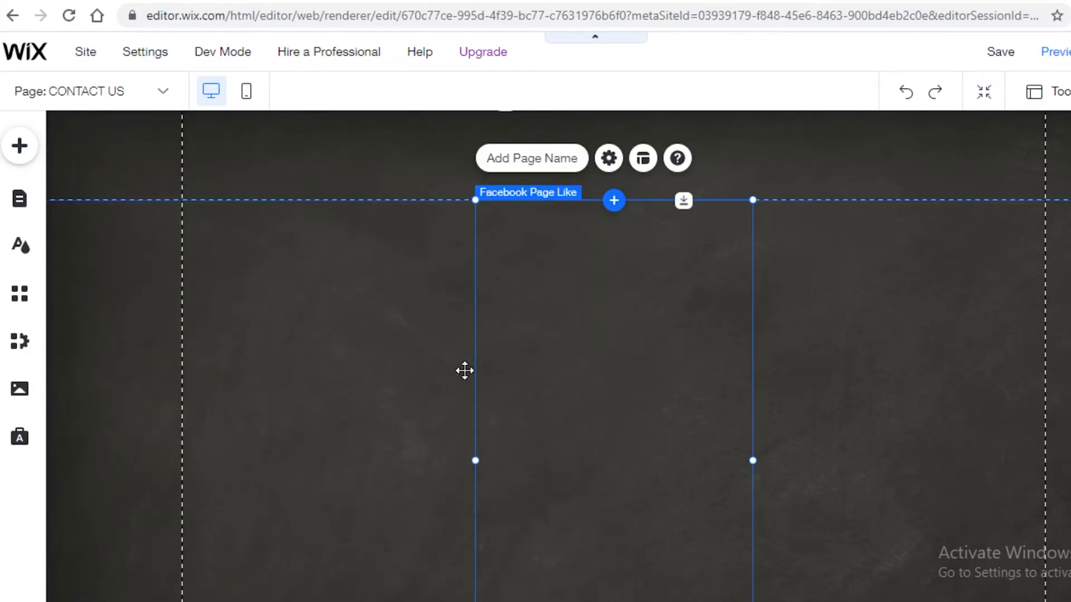
- Move the Facebook Page Like feed to the right side of the CONTACT US page, below the header
drag(464, 370, 371, 363)
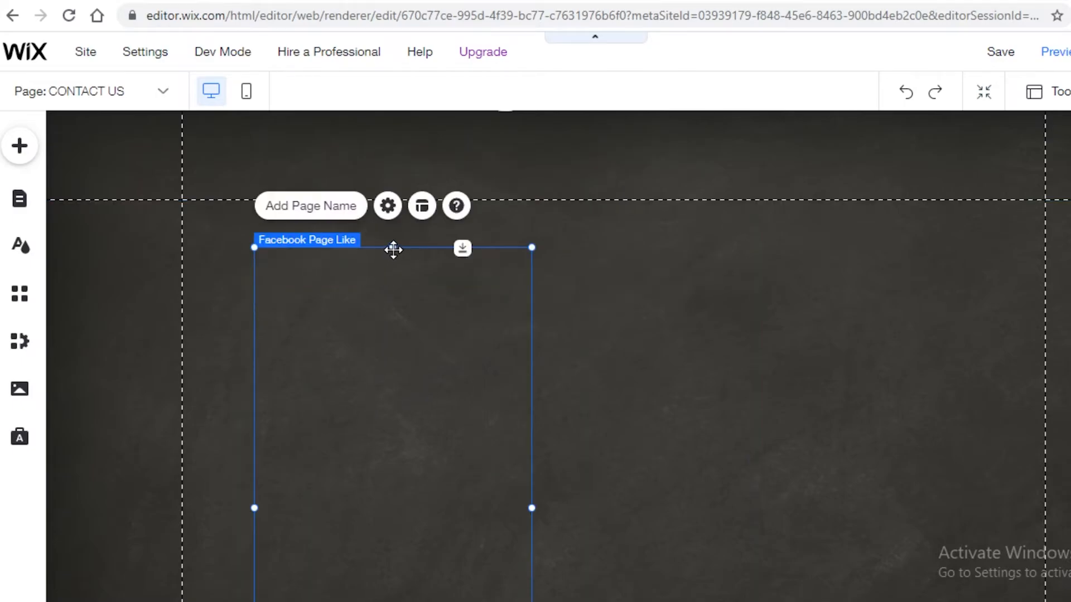
drag(391, 247, 357, 585)
scroll(392, 433, down, 2)
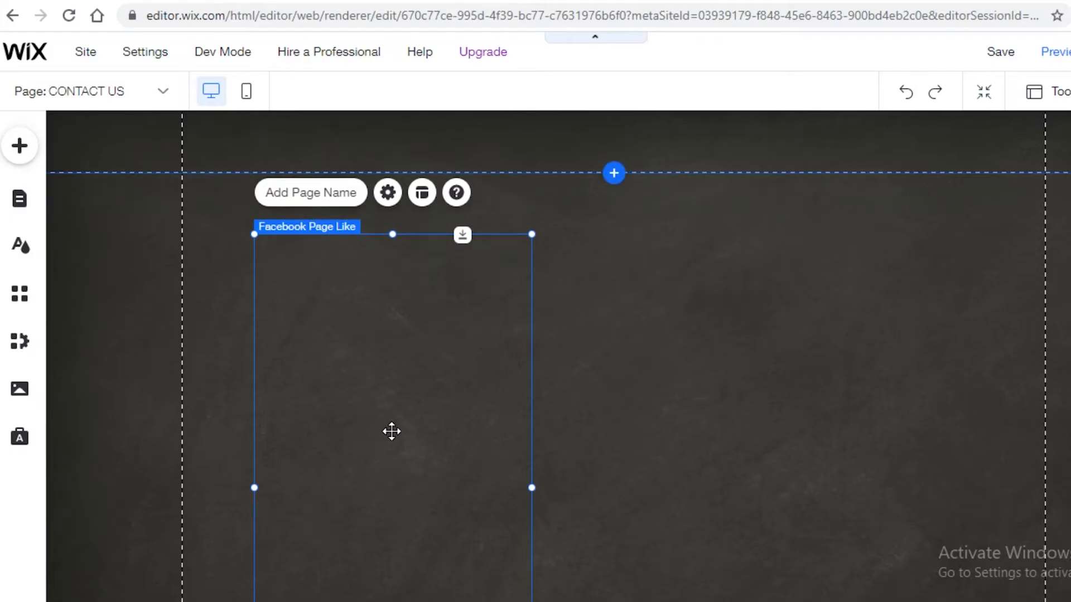
scroll(383, 410, up, 1)
drag(382, 410, 866, 294)
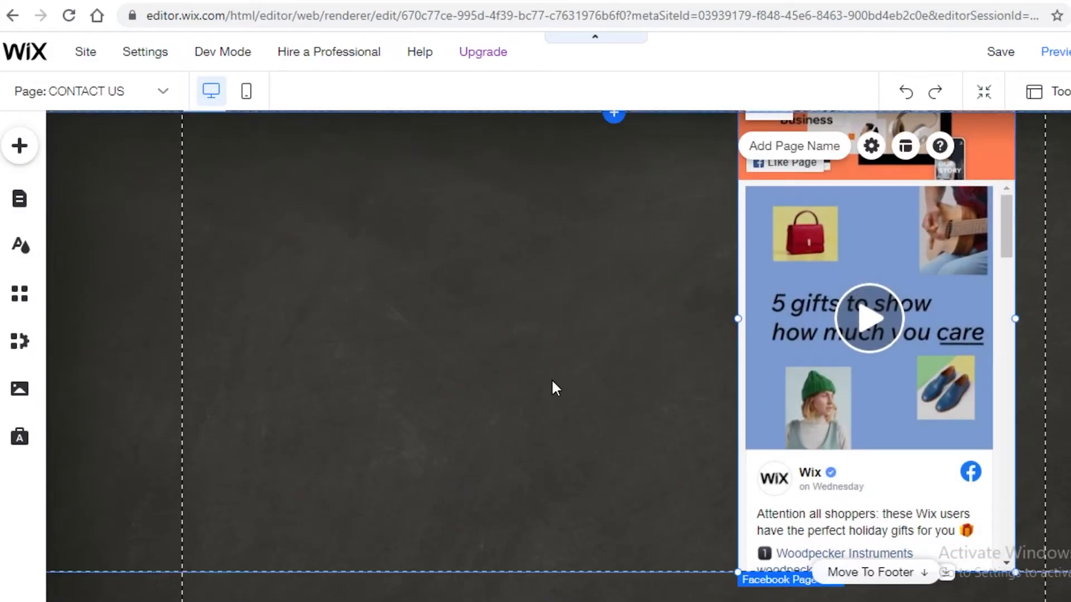
- Move the round portrait, its "Meet" heading and the description text from the footer into the page area beside the Facebook feed
scroll(551, 378, down, 4)
drag(643, 391, 405, 314)
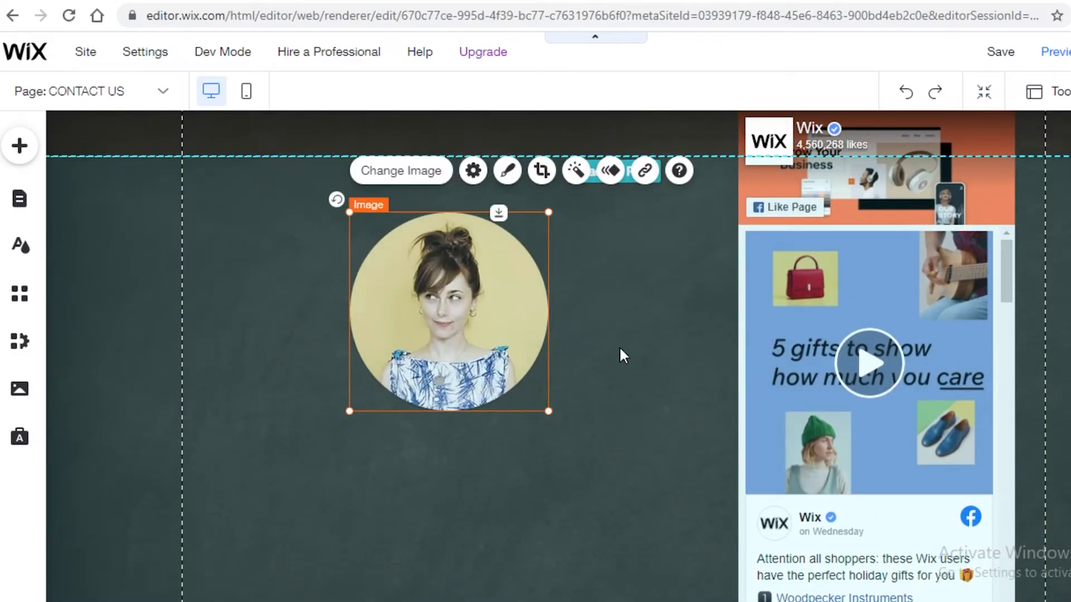
scroll(620, 351, down, 5)
click(887, 412)
drag(806, 396, 487, 208)
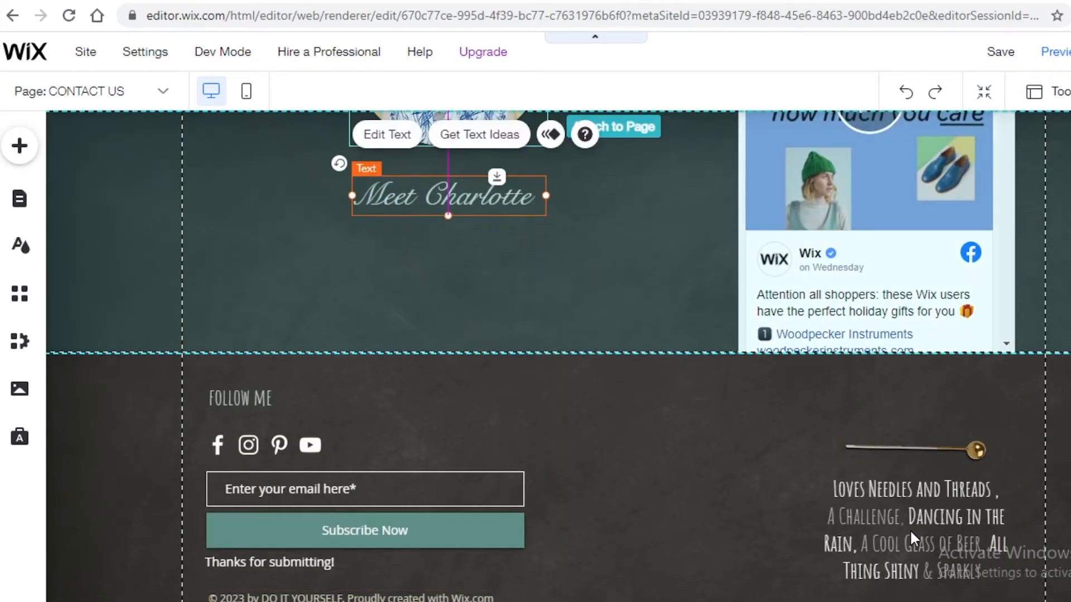
drag(909, 530, 445, 283)
- Move the Facebook feed up and slightly left so its upper part overlaps the header area
scroll(949, 368, up, 6)
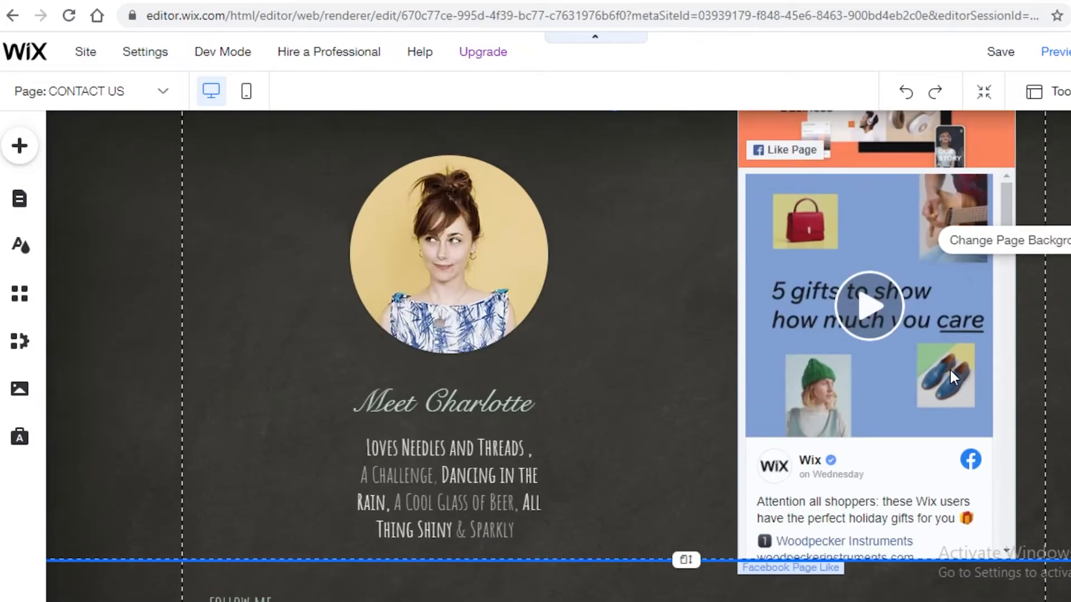
click(893, 333)
drag(874, 333, 873, 211)
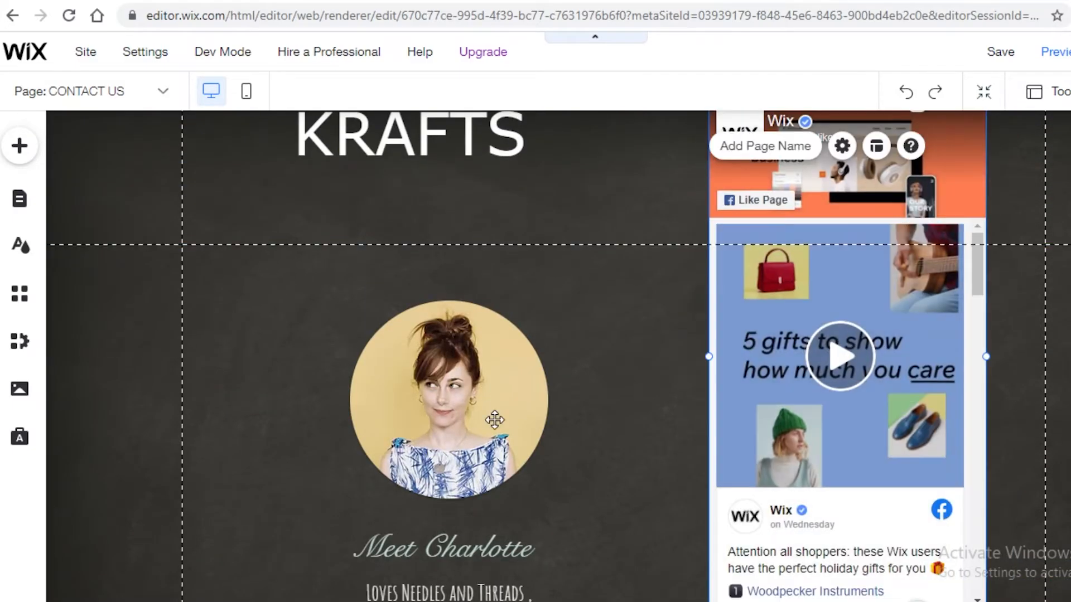
scroll(745, 167, up, 2)
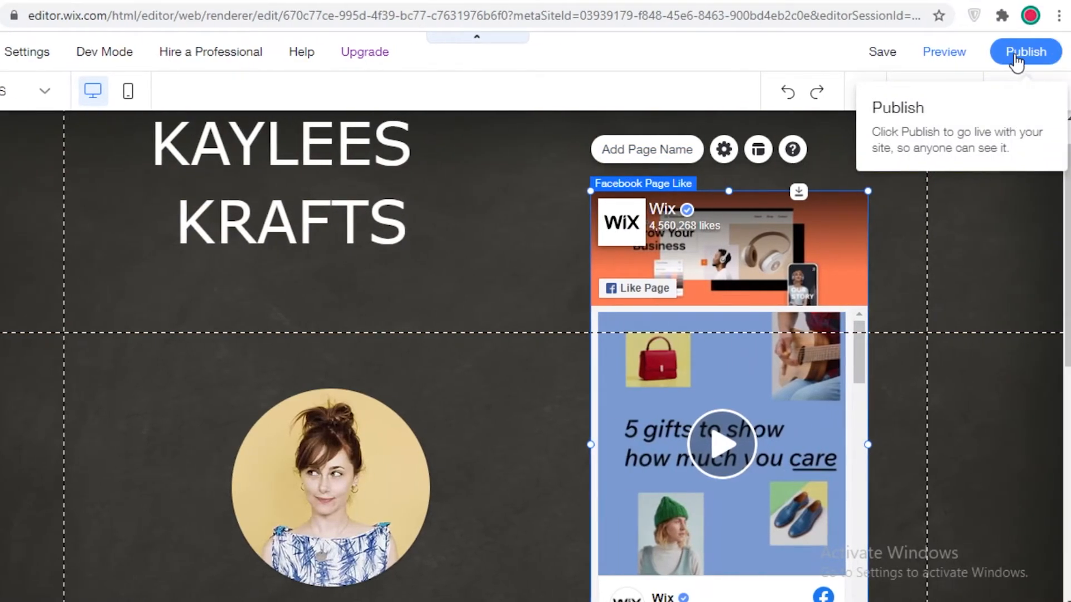
- Publish the site on the free Wix.com domain with the address ending KAYLEEKRAFTS
click(1014, 55)
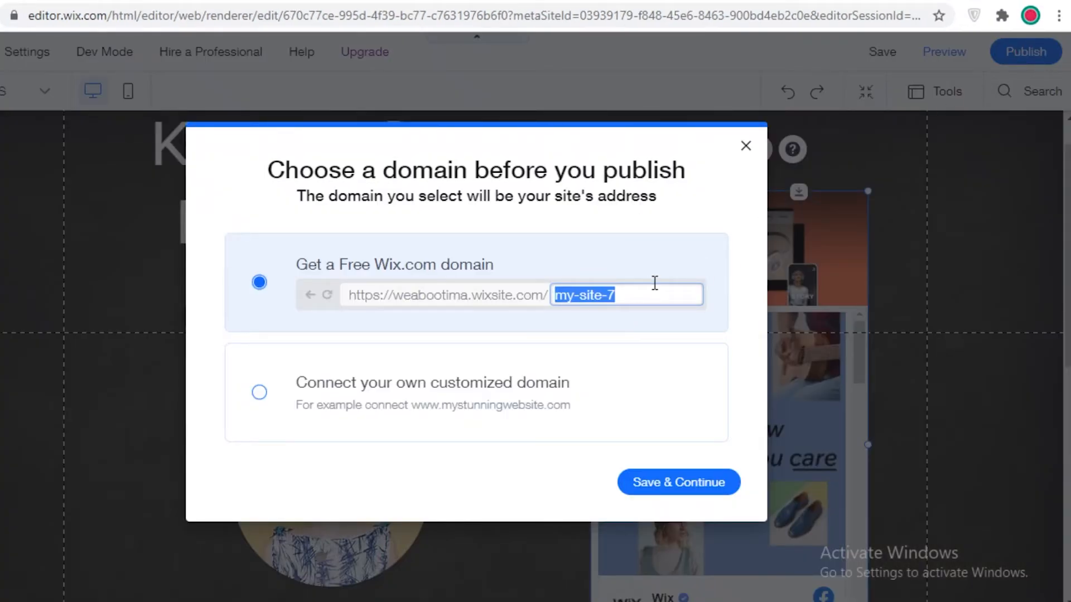
key(BackSpace)
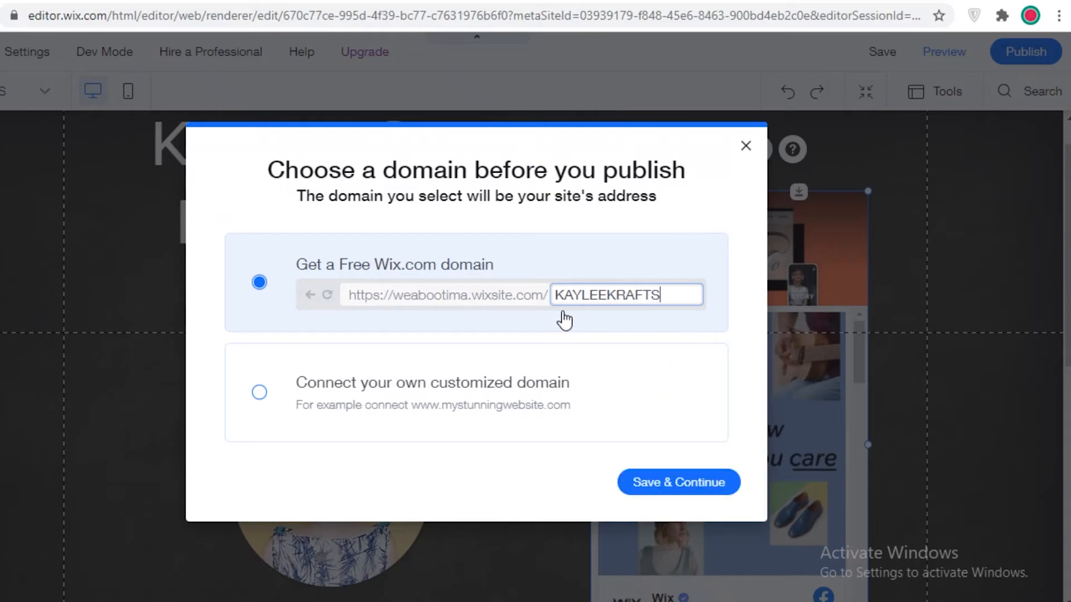
click(642, 485)
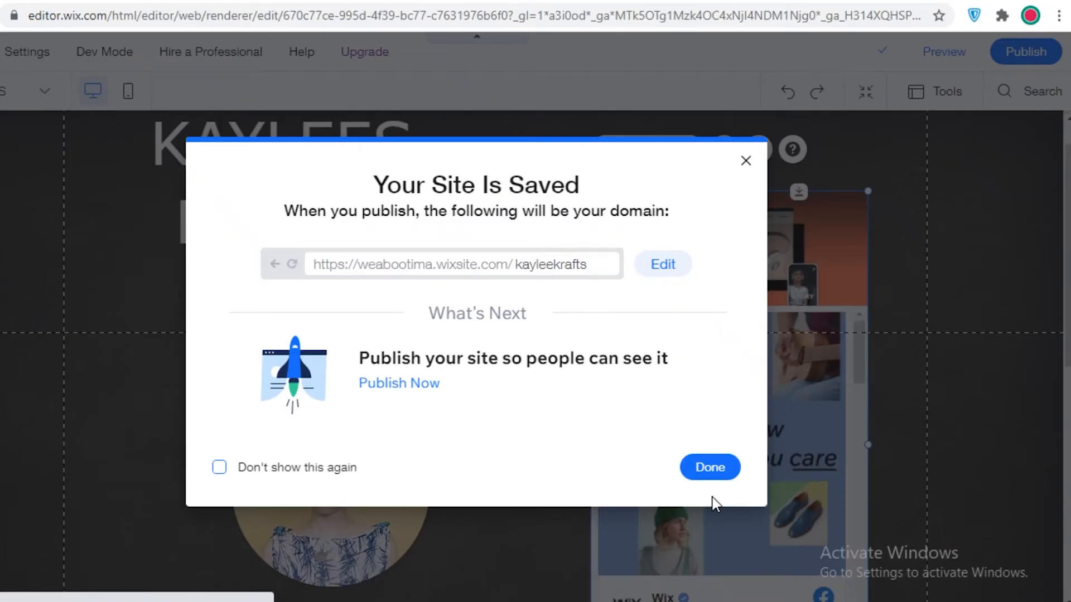
click(709, 472)
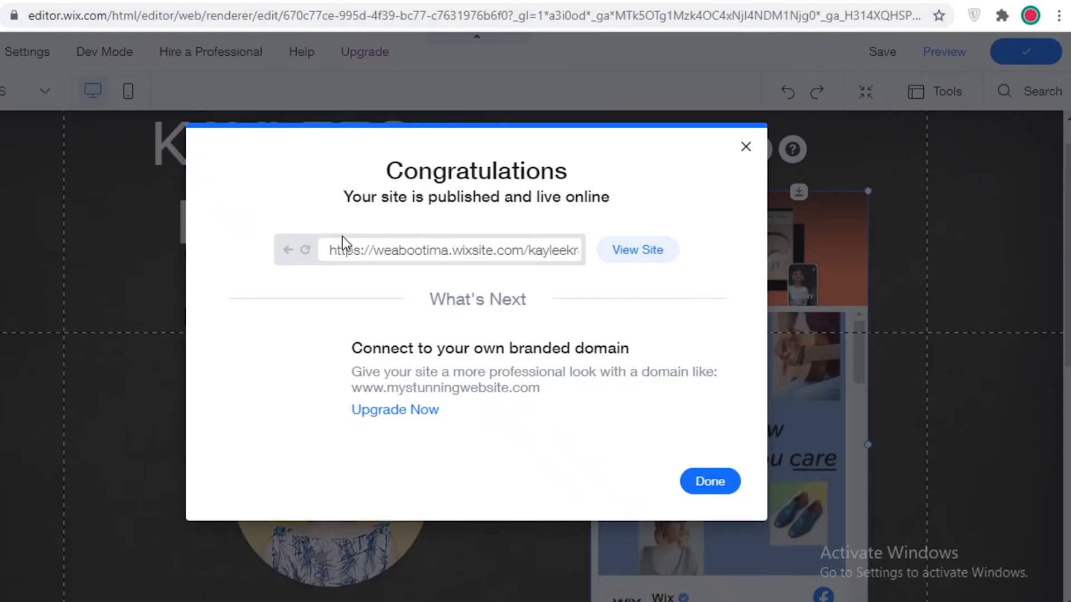
- View the published site and look through its home page and CONTACT US page
click(630, 253)
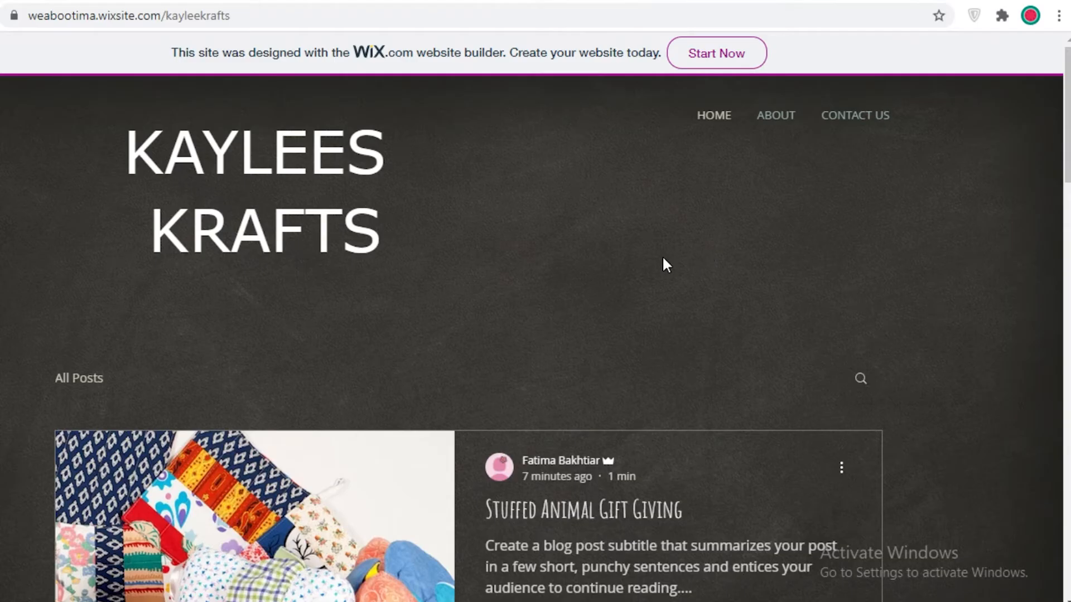
scroll(247, 258, down, 8)
scroll(613, 232, up, 8)
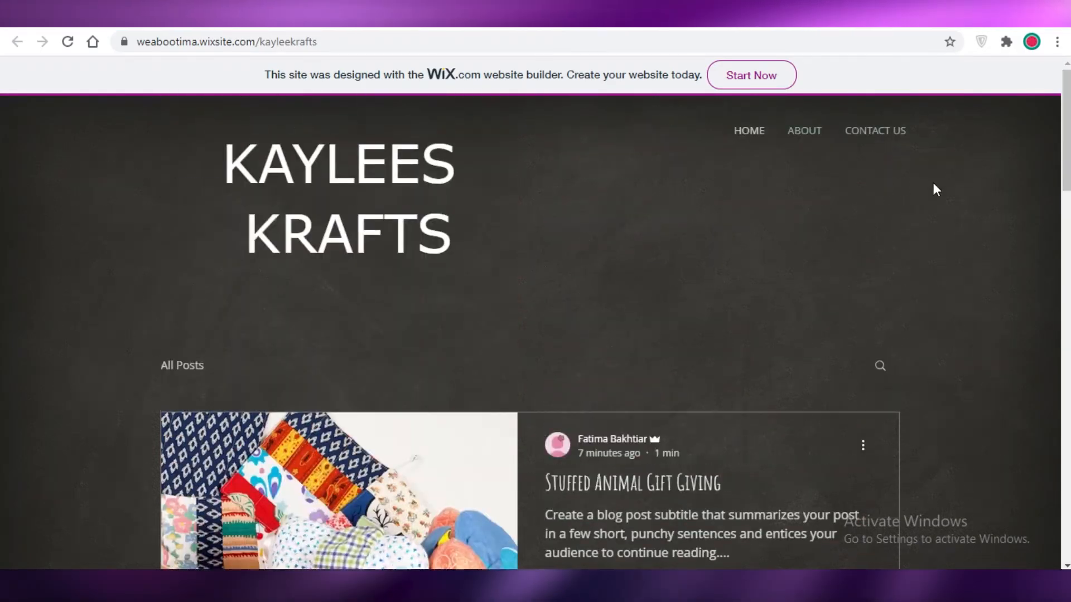
click(879, 136)
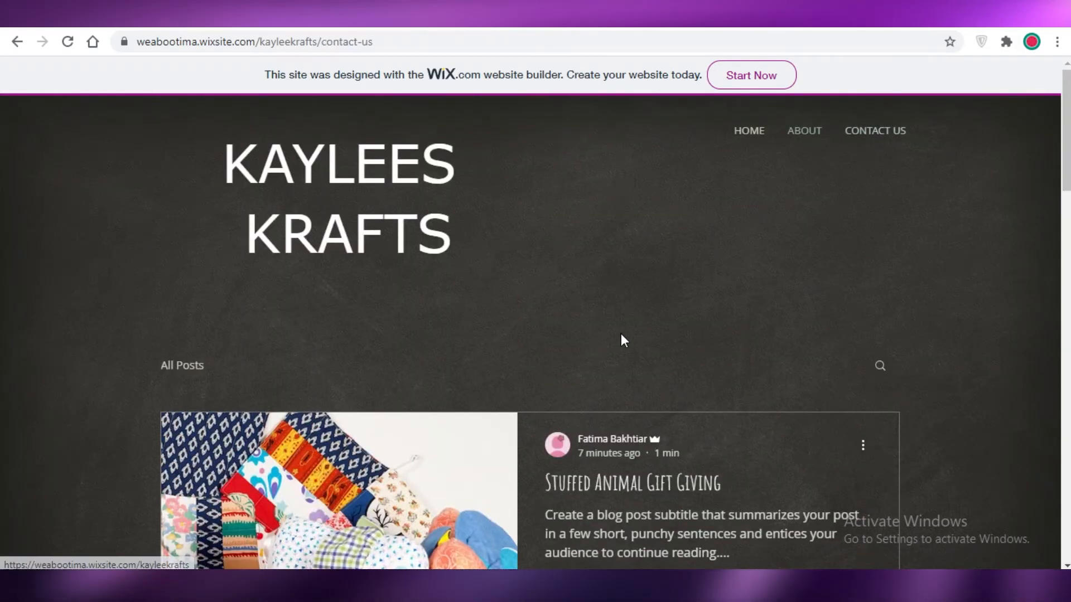
scroll(307, 319, down, 4)
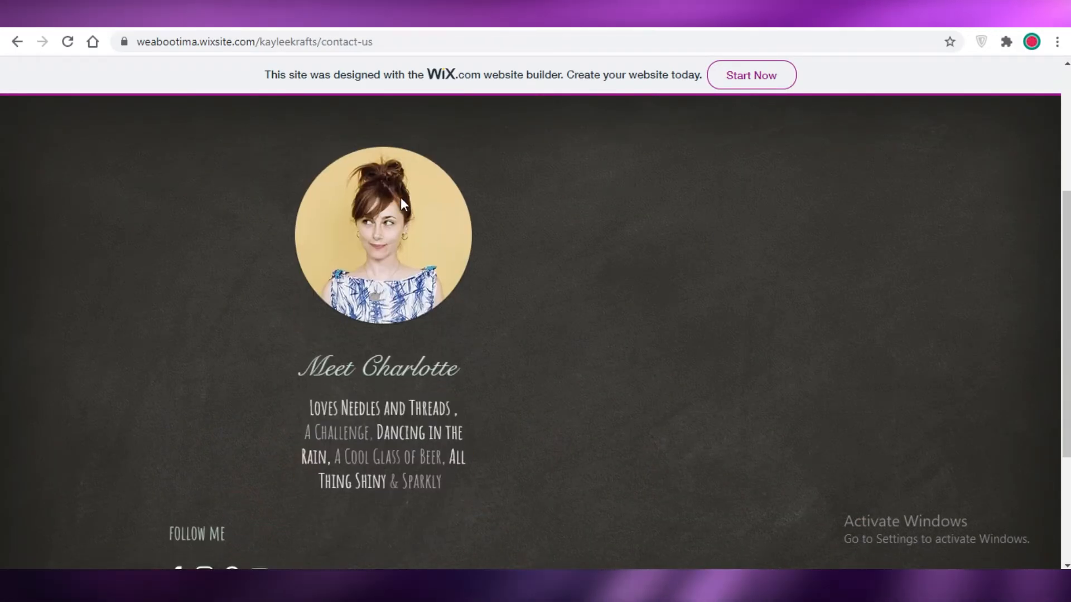
scroll(101, 428, down, 3)
scroll(631, 306, up, 7)
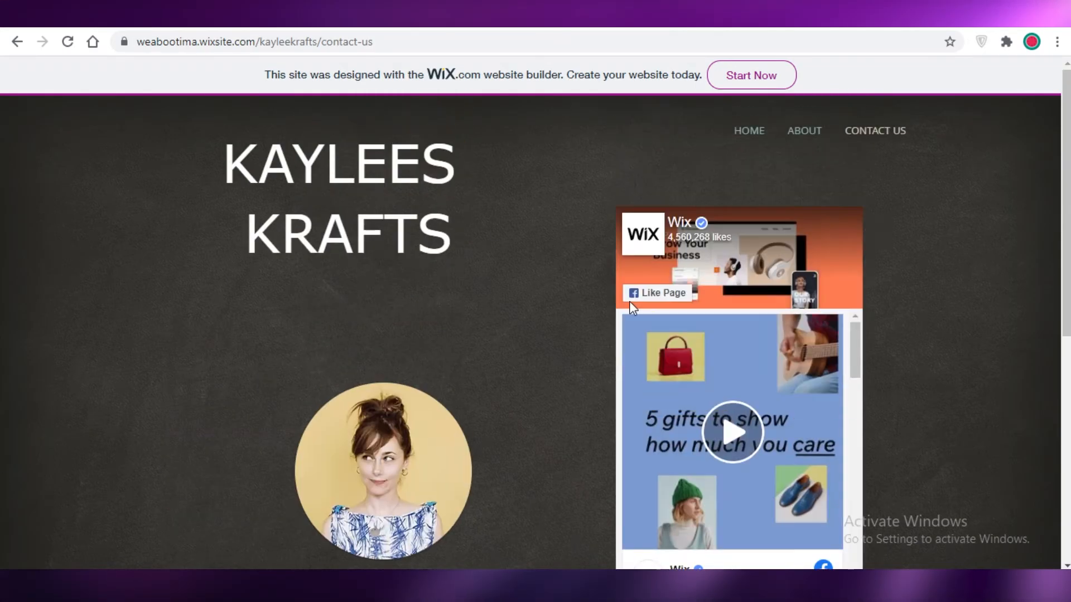
- Examine the published CONTACT US page from the header and Facebook feed down to the subscribe form and footer
scroll(725, 271, down, 4)
scroll(686, 356, up, 4)
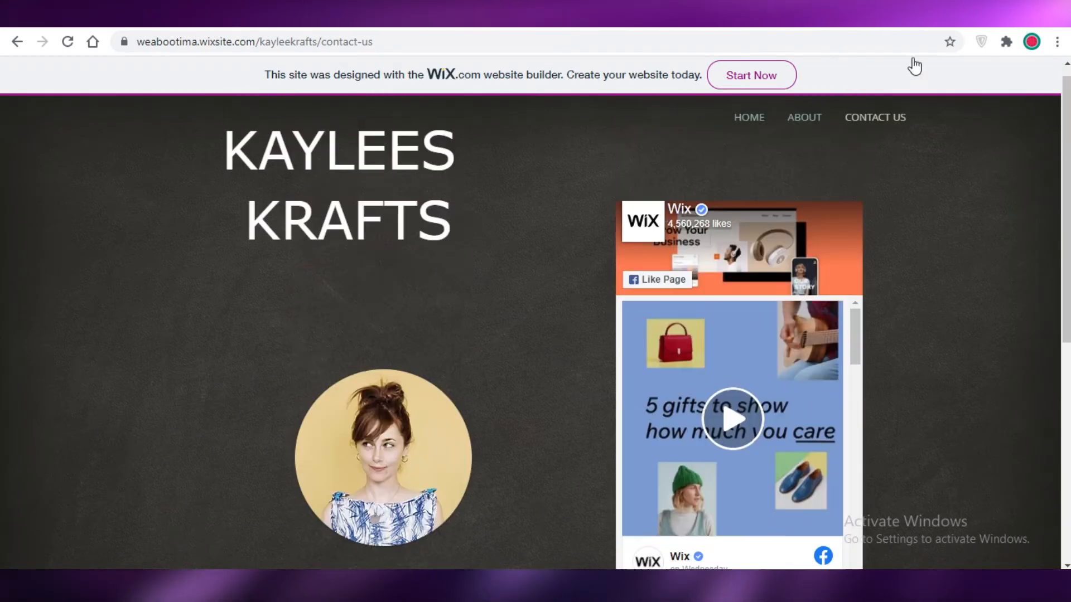
scroll(688, 247, down, 4)
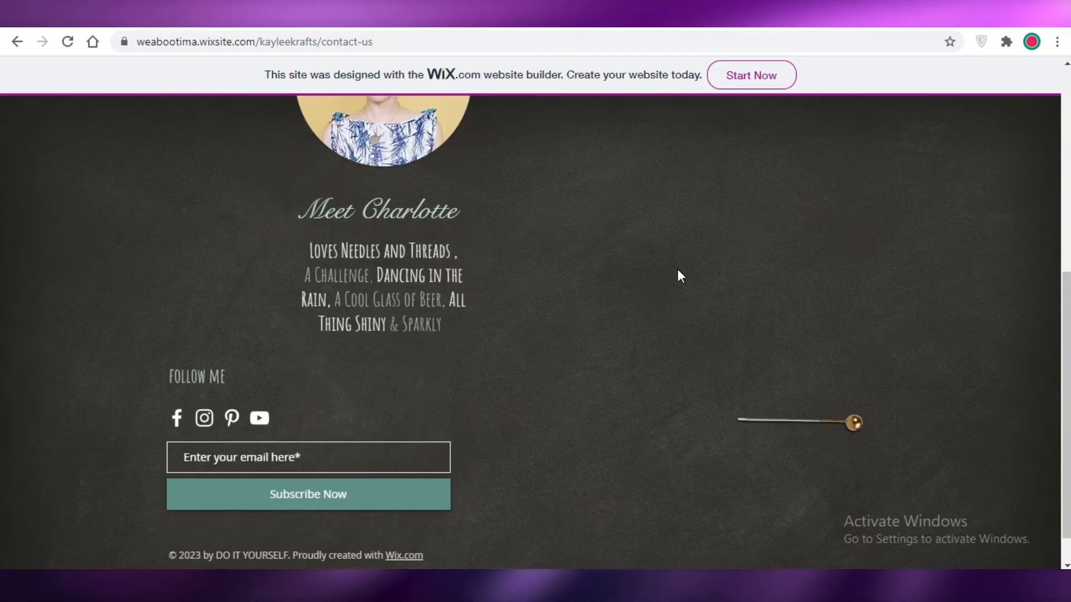
scroll(775, 369, up, 4)
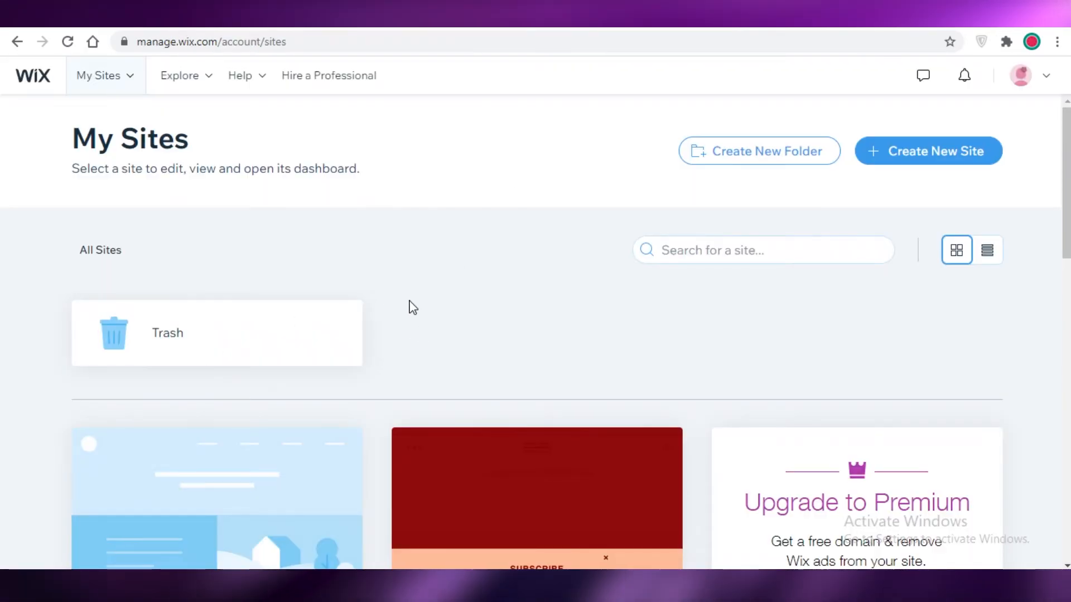
- Find the Kayleekrafts site among the account's sites and open its dashboard
scroll(334, 357, down, 5)
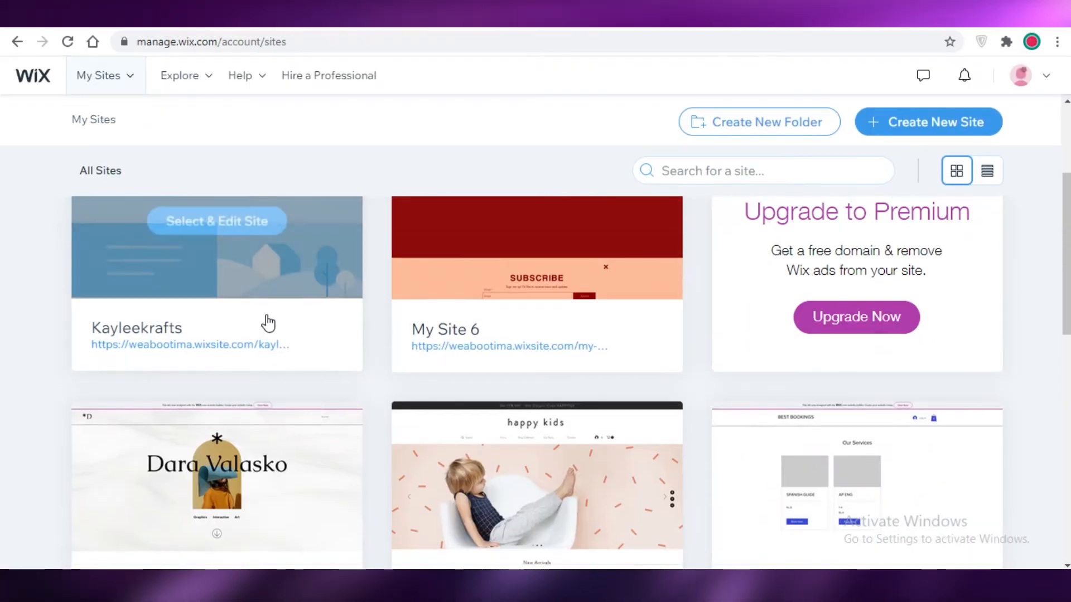
scroll(83, 301, up, 2)
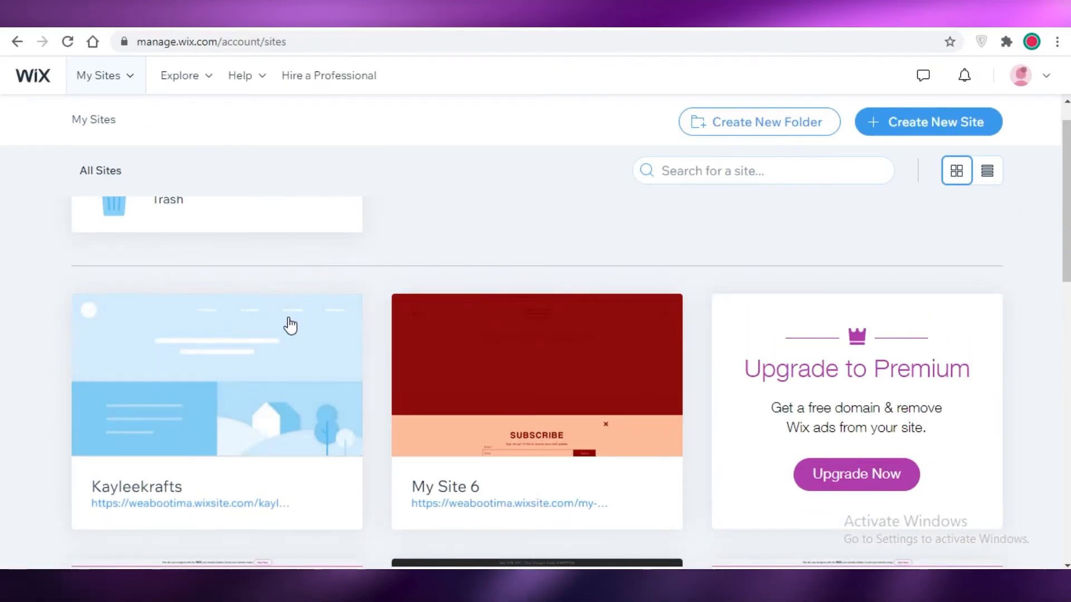
mouse_move(215, 342)
click(229, 375)
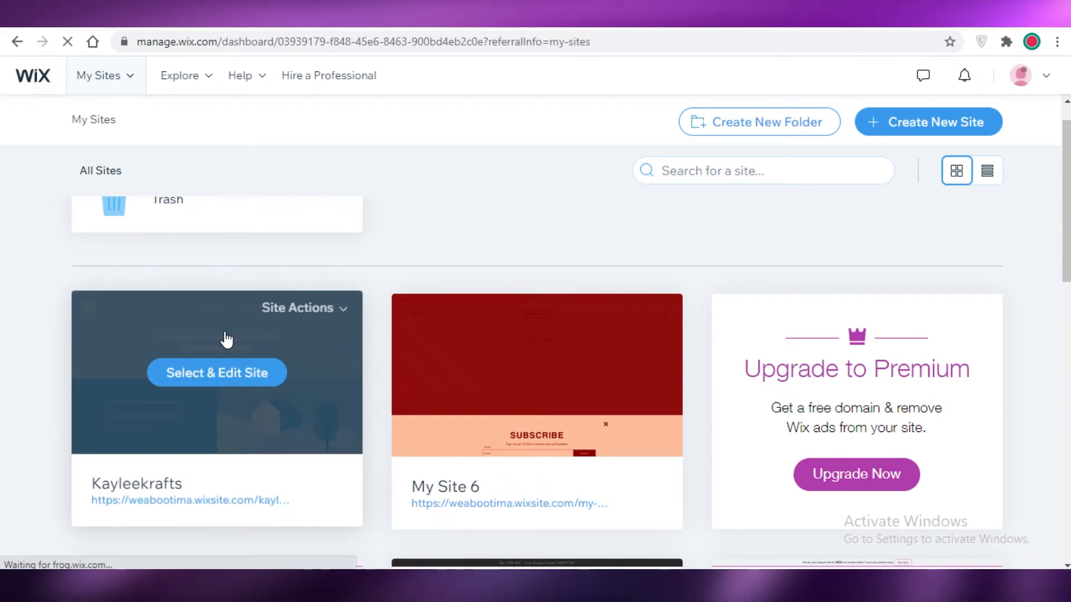